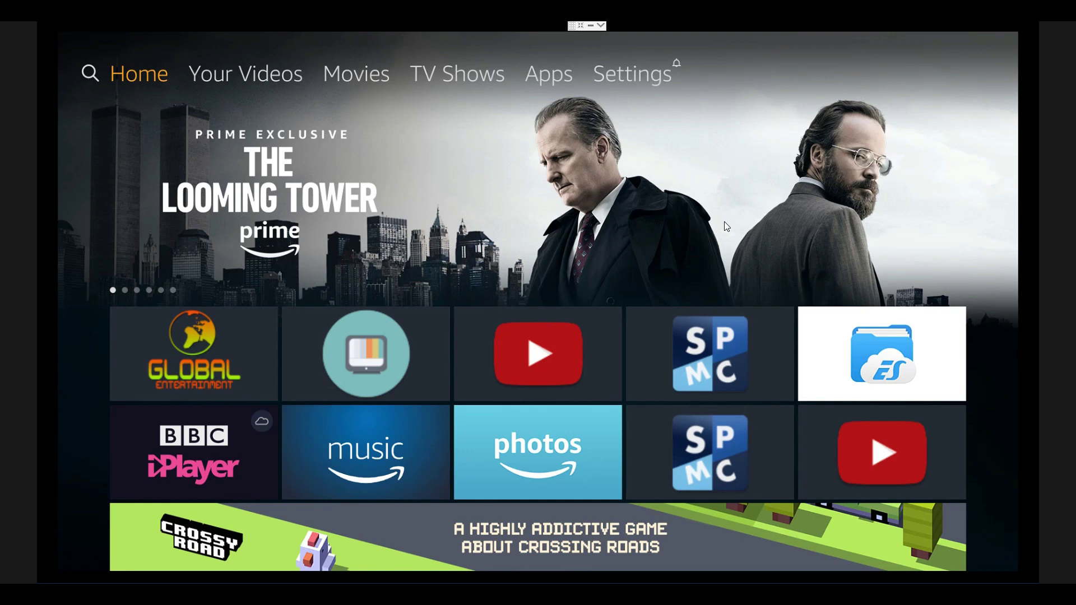
# Glance at Your Videos, then return Home and open the search screen.
pyautogui.press('Right')
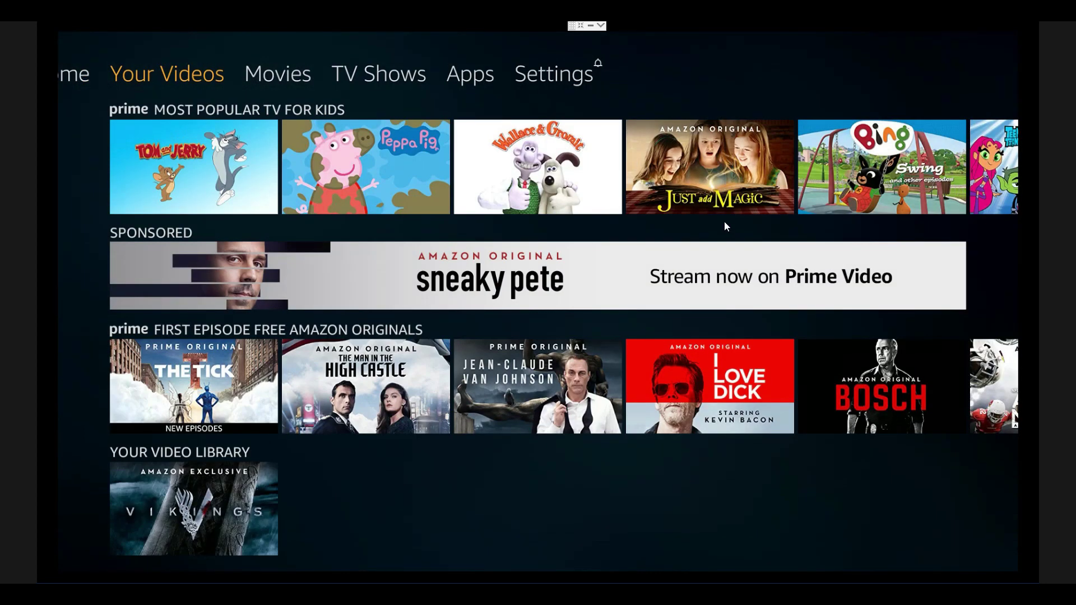
pyautogui.press('Left')
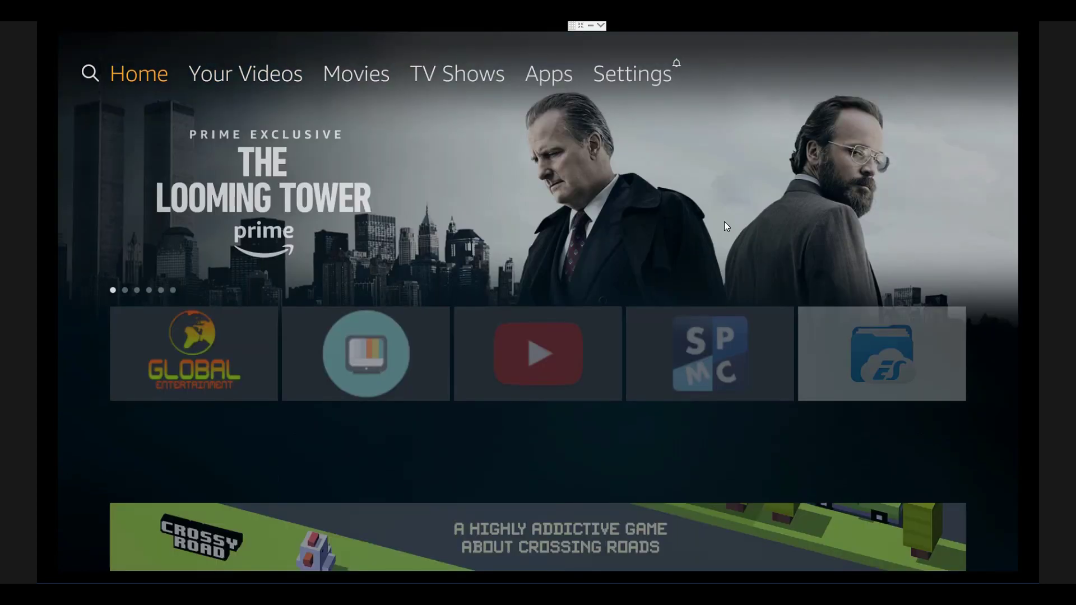
pyautogui.press('Left')
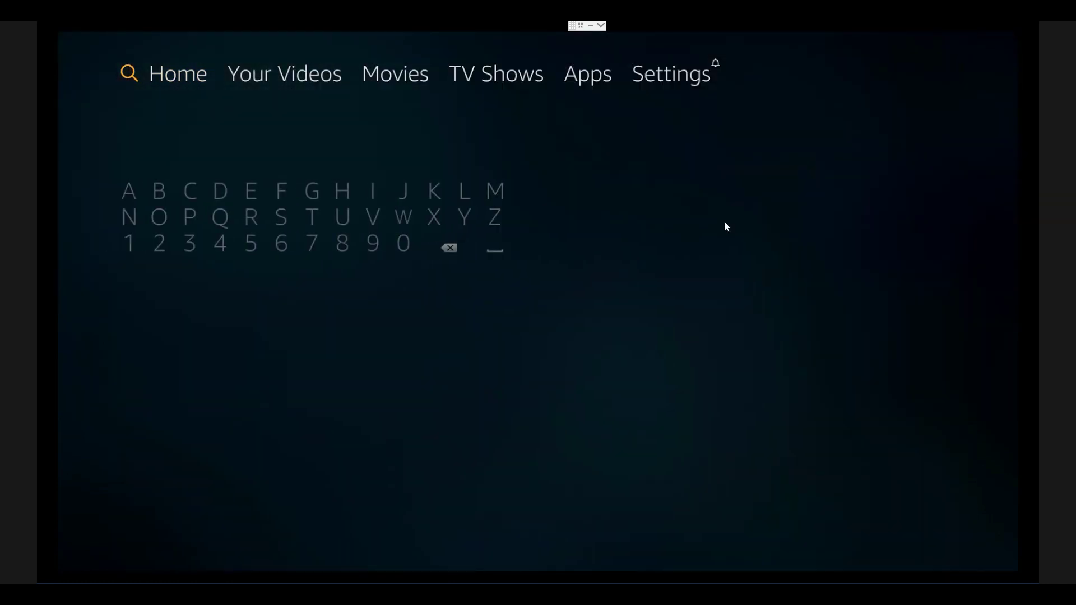
# Spell 'Fire' with the on-screen letters.
pyautogui.press('Down')
pyautogui.press('Right')
pyautogui.press('Right')
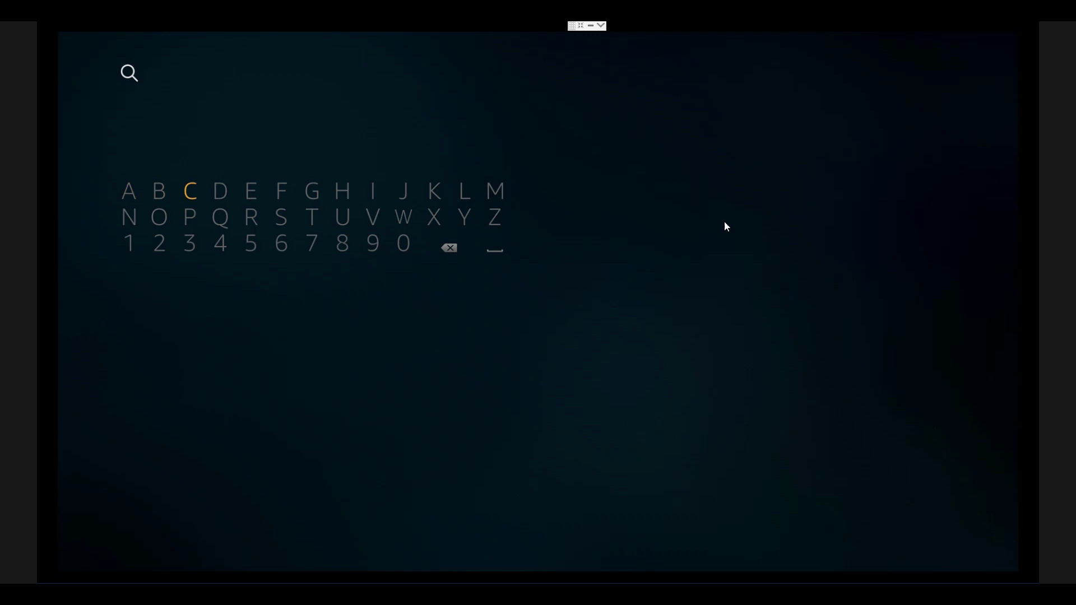
pyautogui.press('Right')
pyautogui.press('Right')
pyautogui.press('Right')
pyautogui.press('Return')
pyautogui.press('Right')
pyautogui.press('Right')
pyautogui.press('Right')
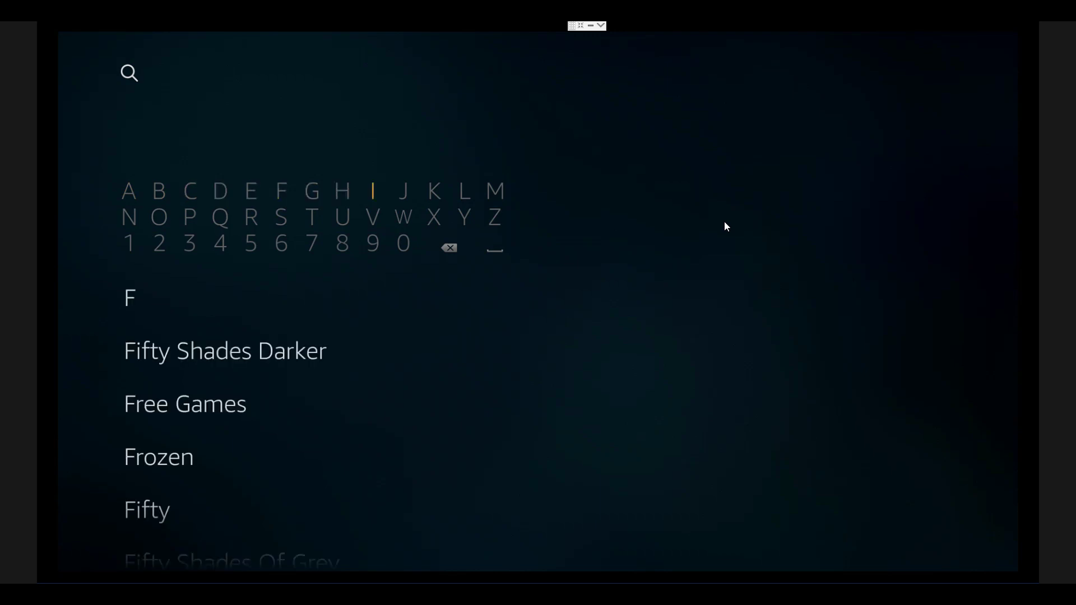
pyautogui.press('Return')
pyautogui.press('Left')
pyautogui.press('Left')
pyautogui.press('Left')
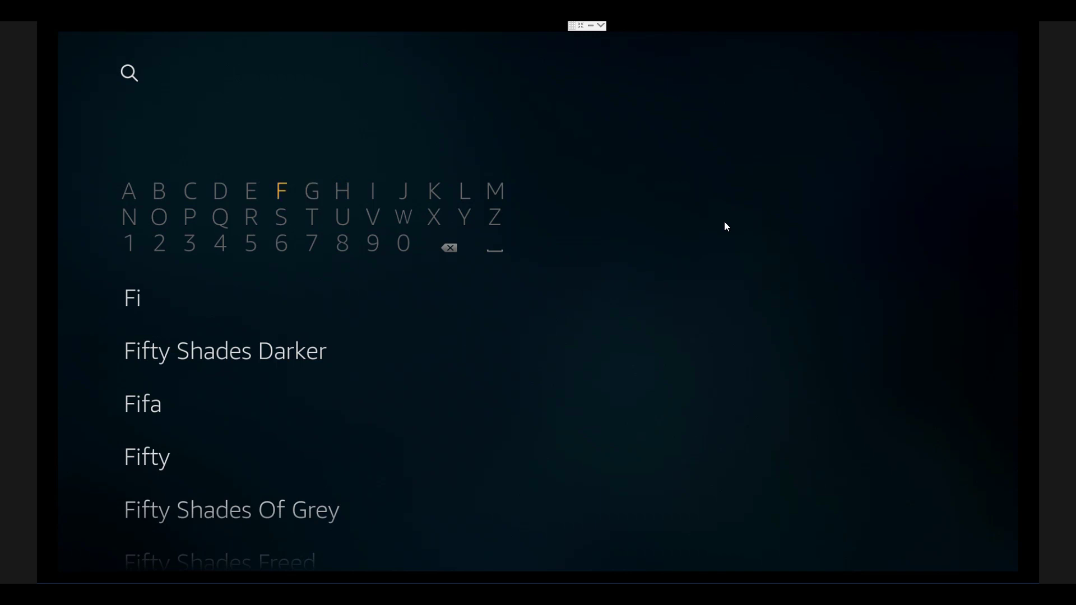
pyautogui.press('Left')
pyautogui.press('Down')
pyautogui.press('Return')
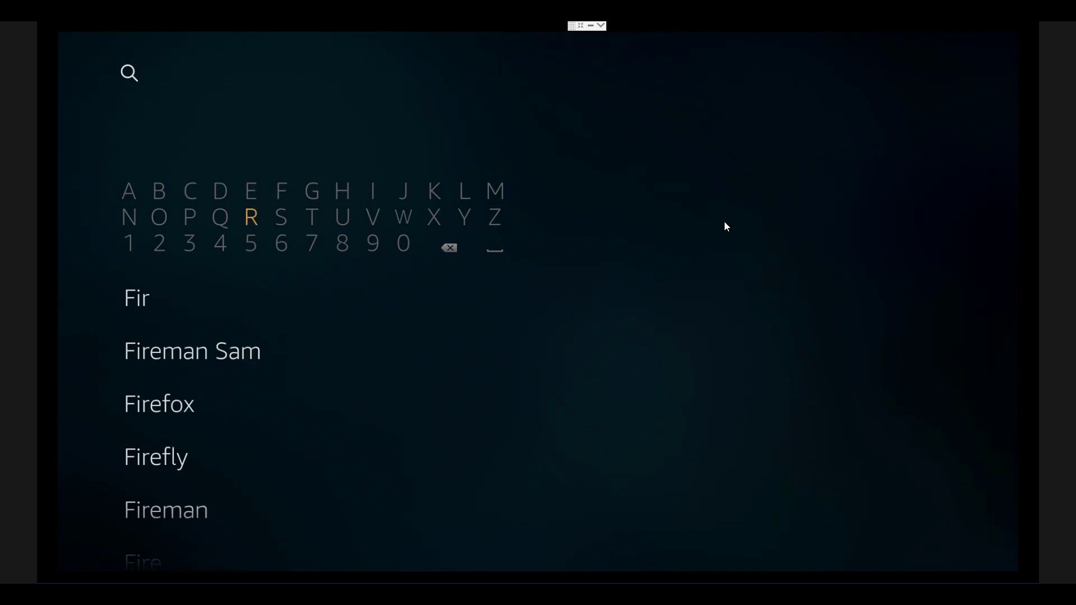
pyautogui.press('Up')
pyautogui.press('Return')
# Choose the Firefox suggestion to list its search results.
pyautogui.press('Down')
pyautogui.press('Down')
pyautogui.press('Down')
pyautogui.press('Down')
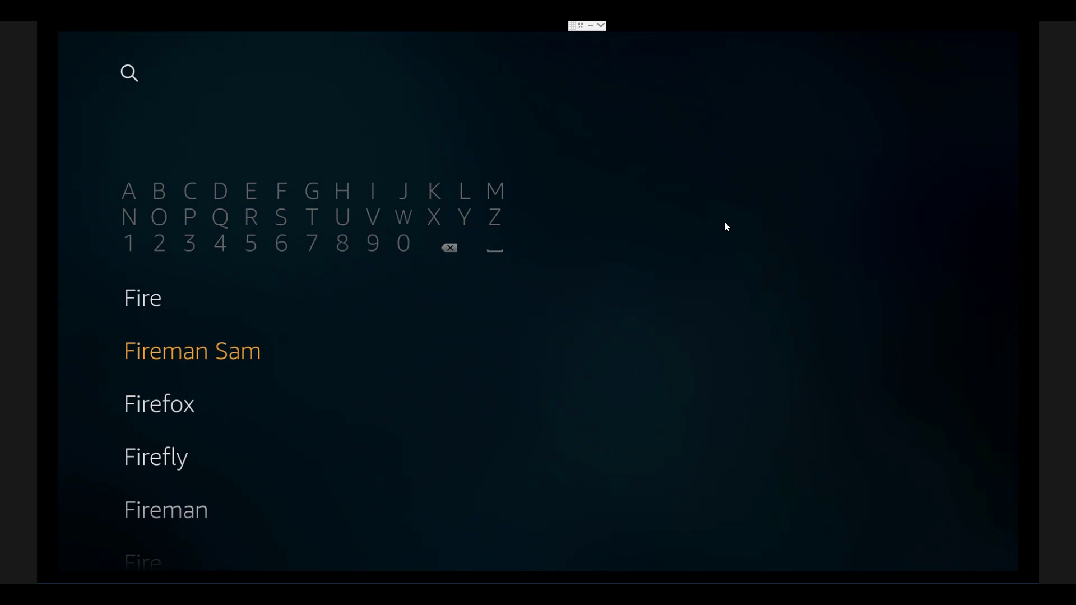
pyautogui.press('Down')
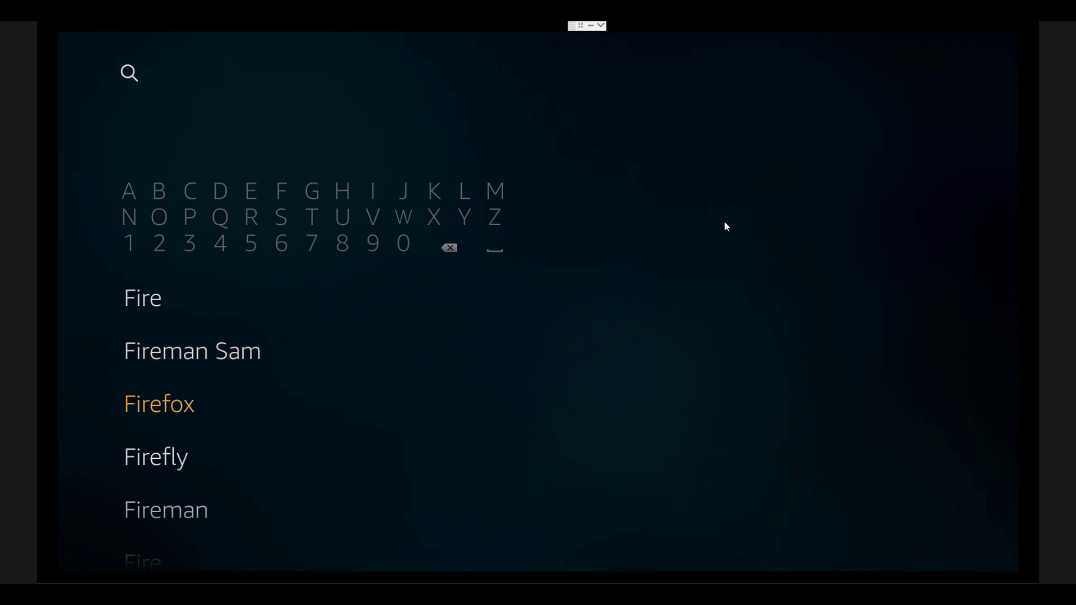
pyautogui.press('Return')
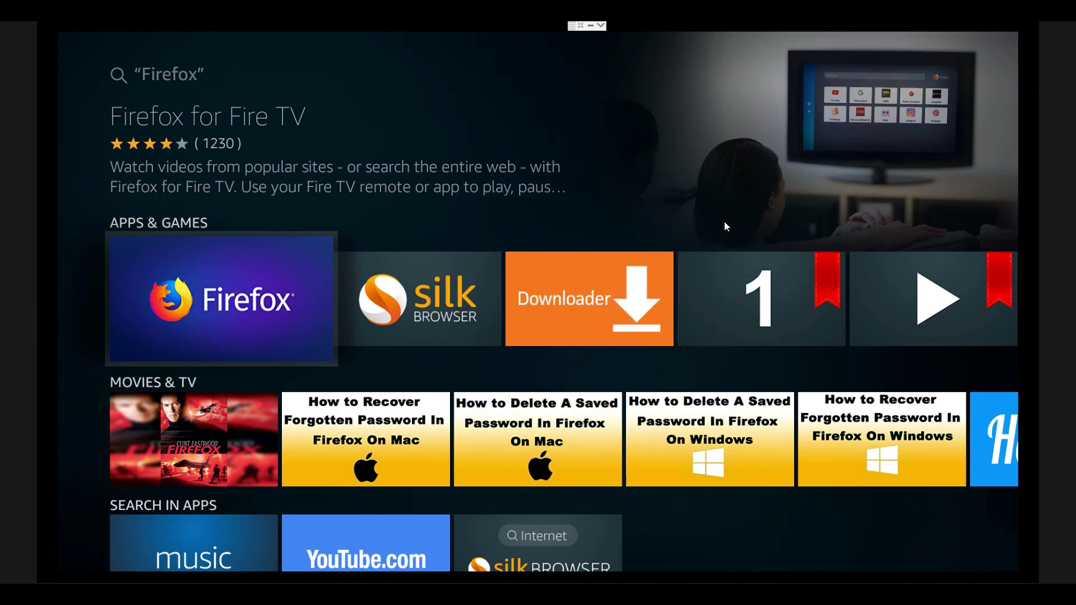
# Get the free Firefox for Fire TV app, accepting the controller warning to install it.
pyautogui.press('Return')
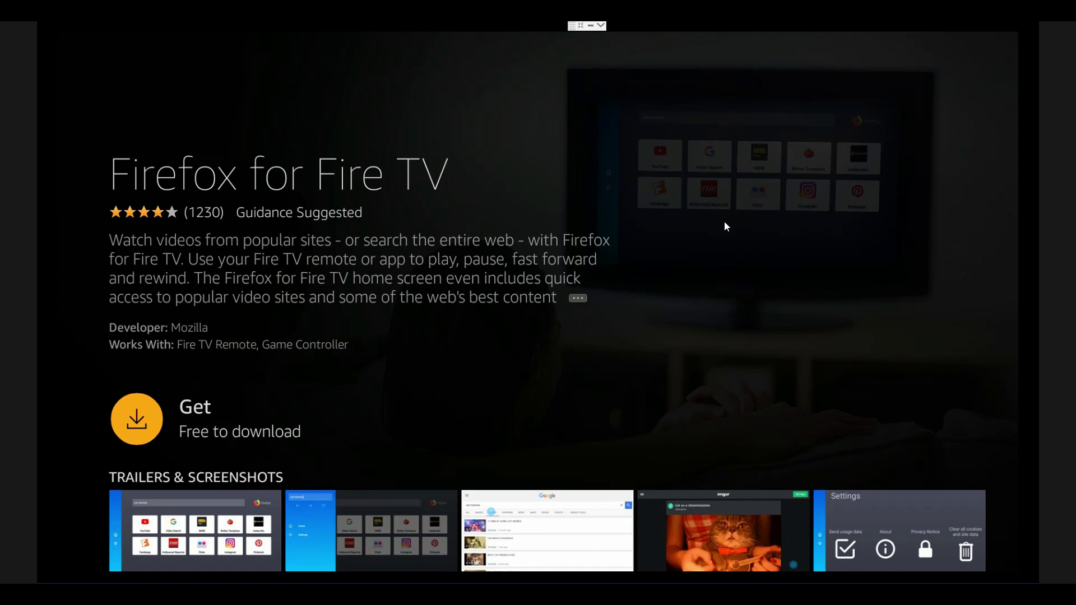
pyautogui.press('Down')
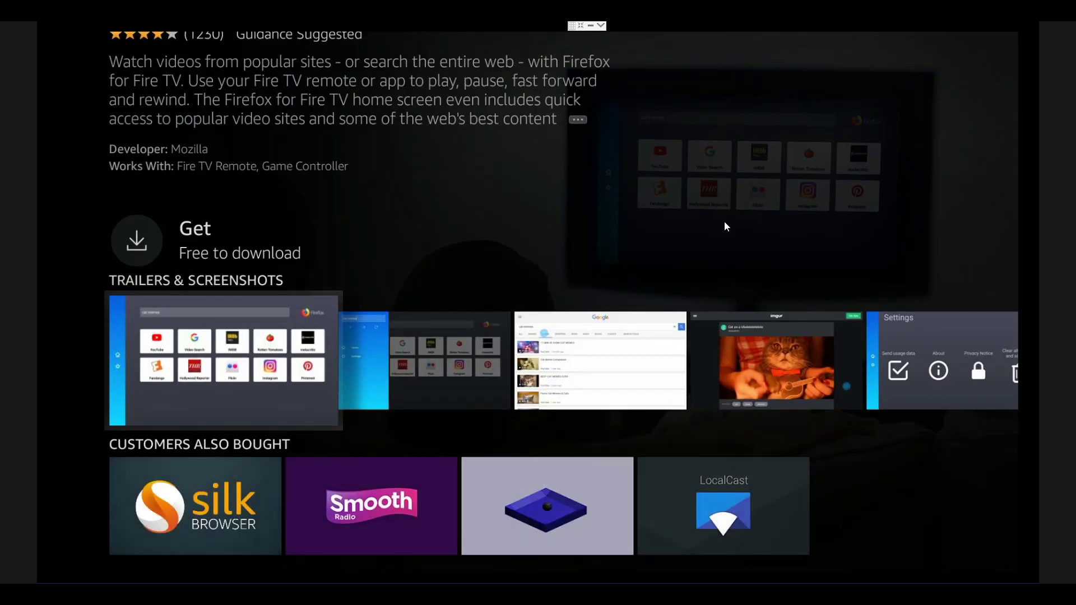
pyautogui.press('Up')
pyautogui.press('Return')
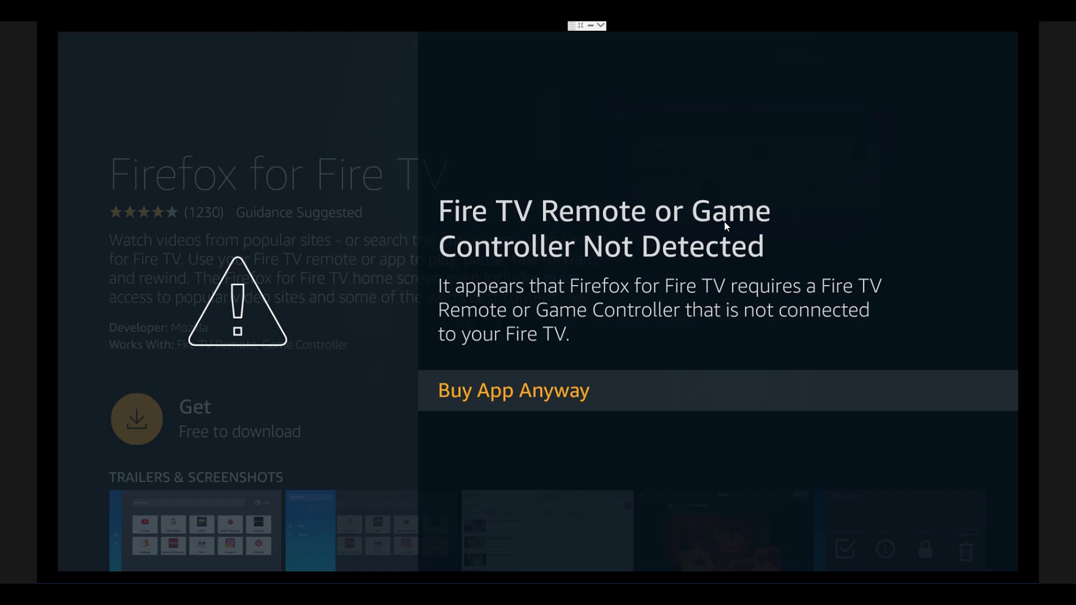
pyautogui.press('Return')
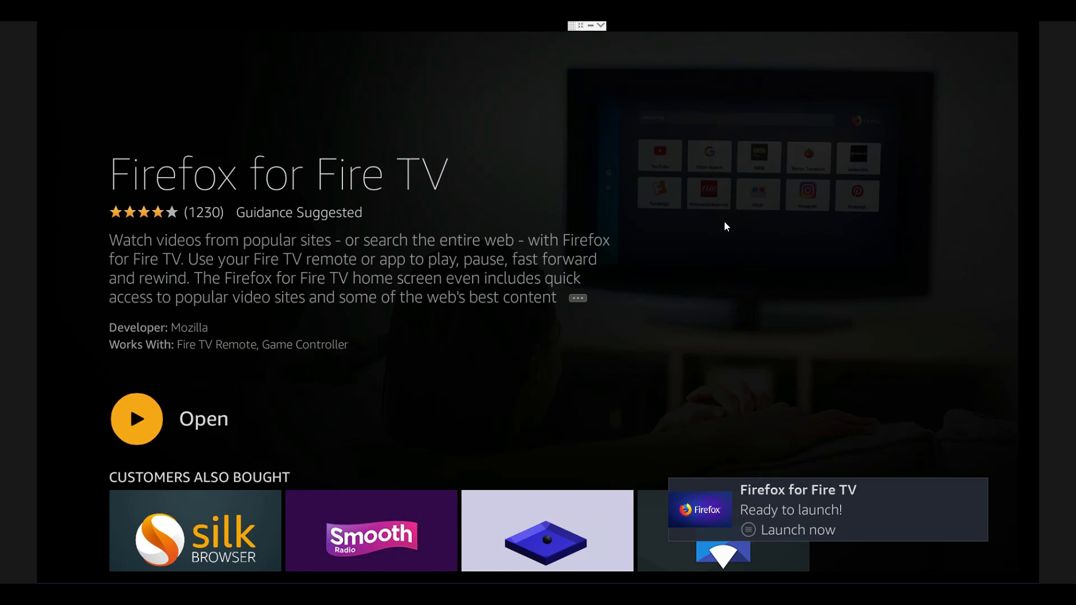
# Open Firefox and keep Turbo Mode enabled.
pyautogui.press('Down')
pyautogui.press('Up')
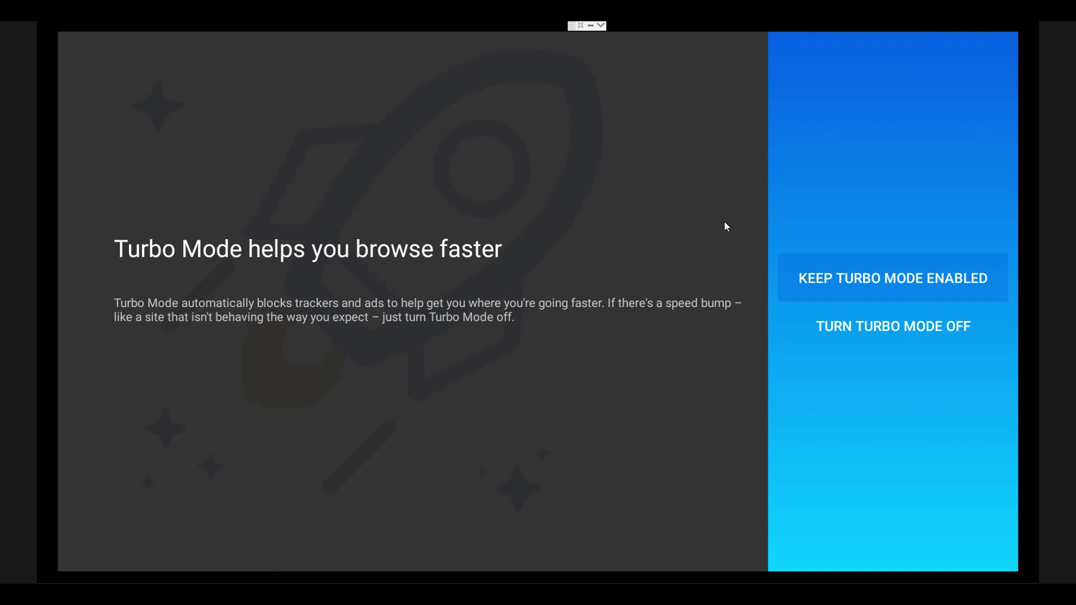
pyautogui.press('Return')
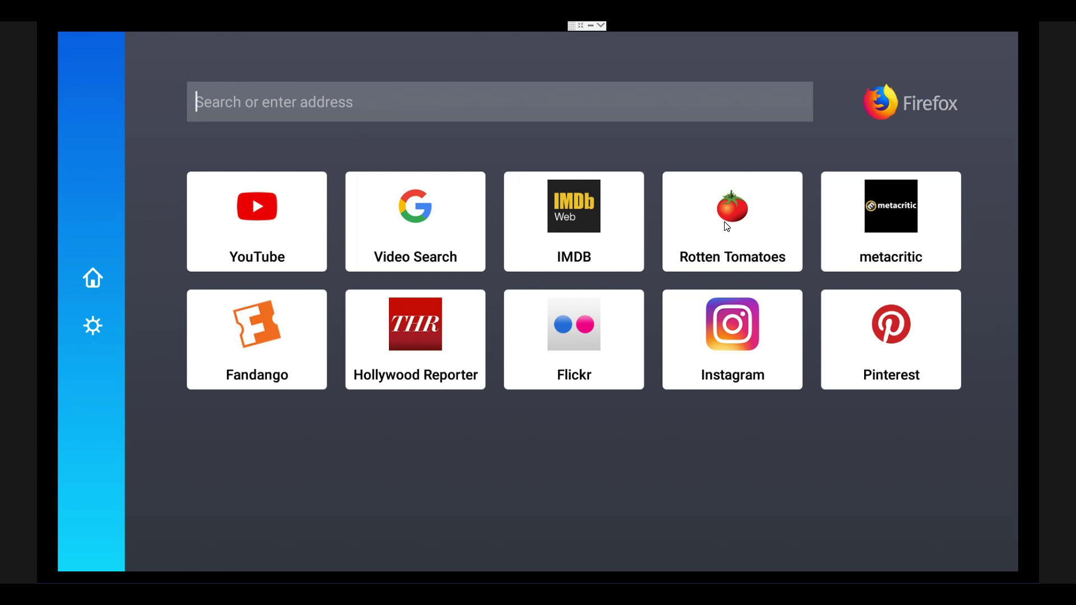
# Browse the Video Search, IMDB and Rotten Tomatoes tiles, then expand the side menu.
pyautogui.press('Down')
pyautogui.press('Up')
pyautogui.press('Down')
pyautogui.press('Right')
pyautogui.press('Right')
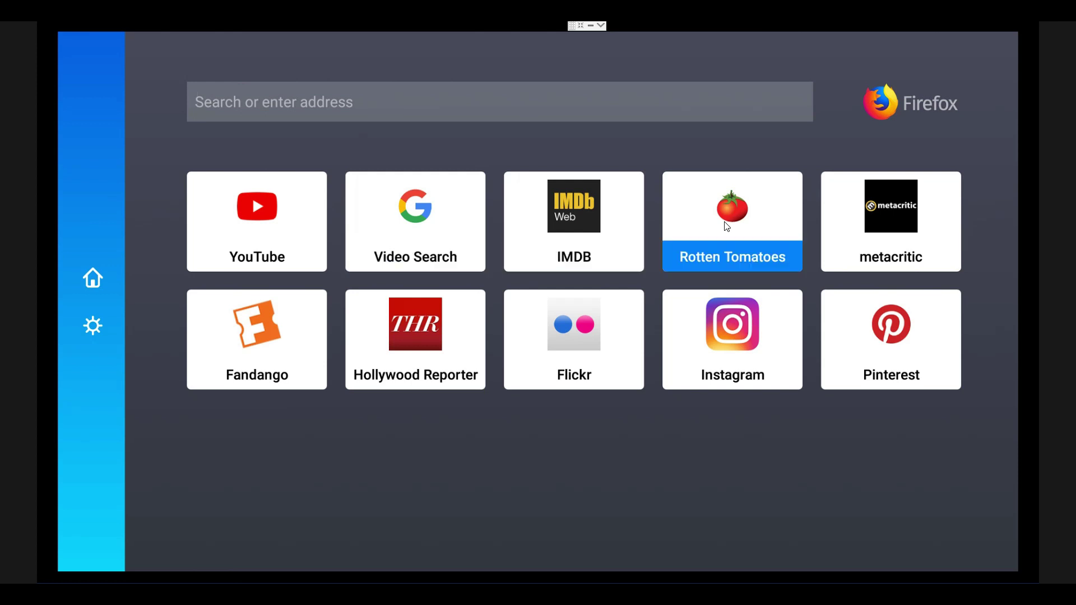
pyautogui.press('Right')
pyautogui.press('Left')
pyautogui.press('Left')
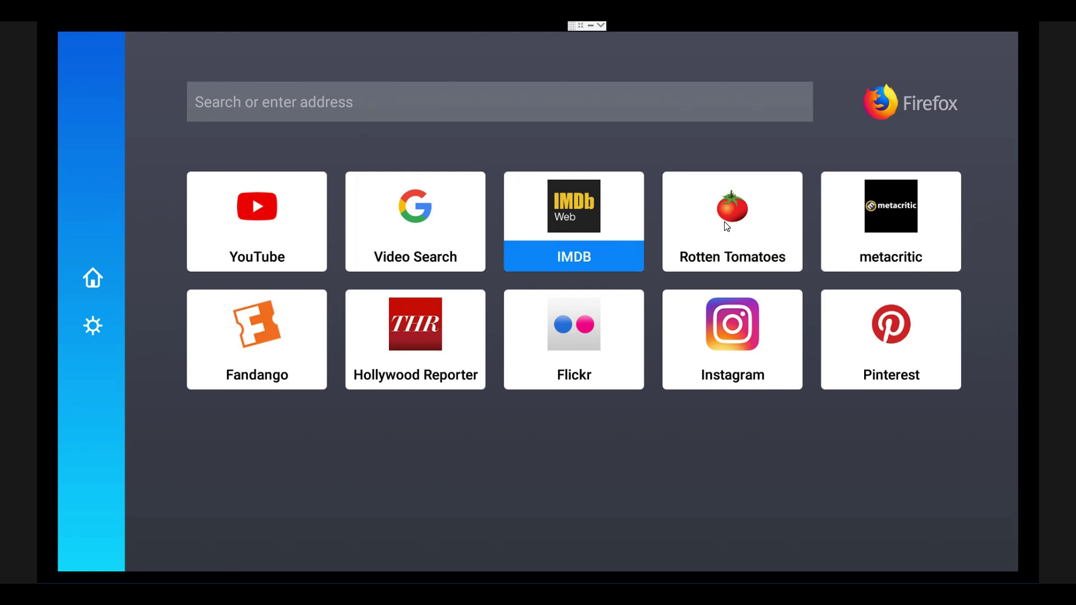
pyautogui.press('Left')
pyautogui.press('Left')
pyautogui.press('Left')
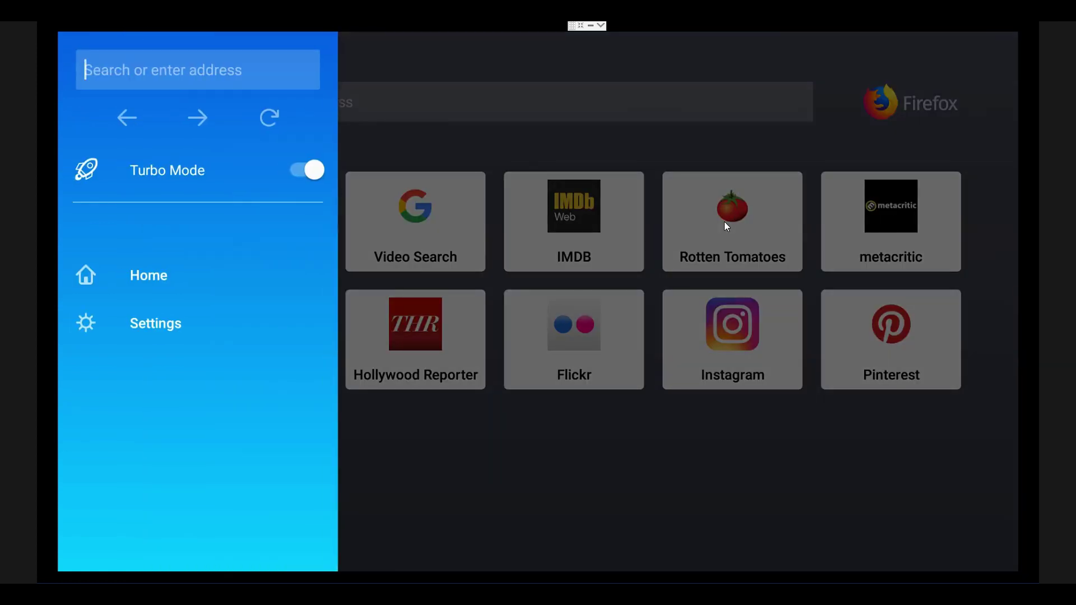
# In the address box, enter g so google.co.uk is suggested.
pyautogui.press('Return')
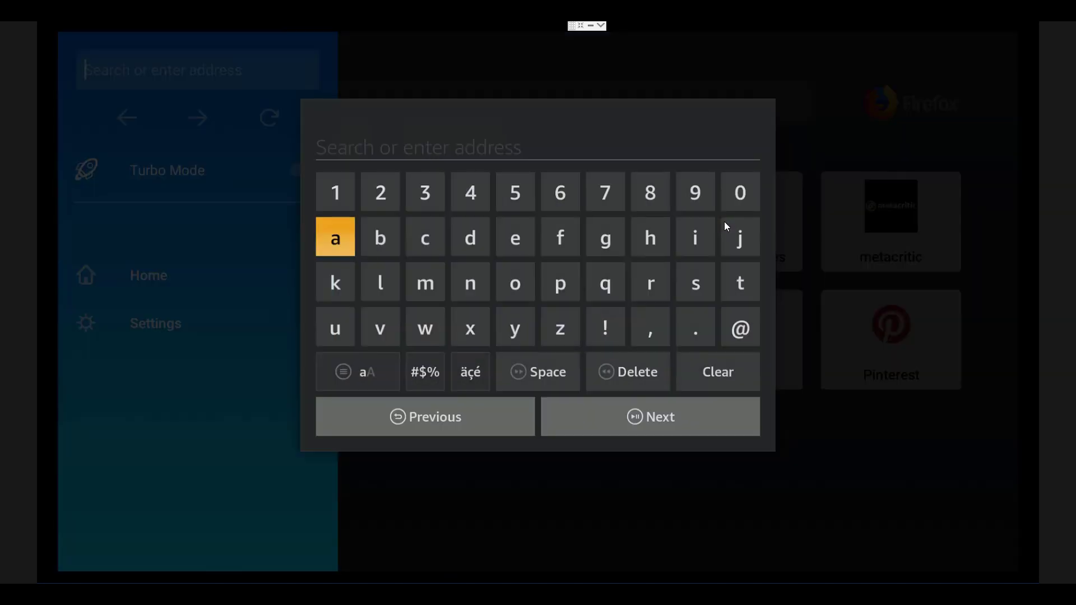
pyautogui.press('Right')
pyautogui.press('Right')
pyautogui.press('Right')
pyautogui.press('Right')
pyautogui.press('Right')
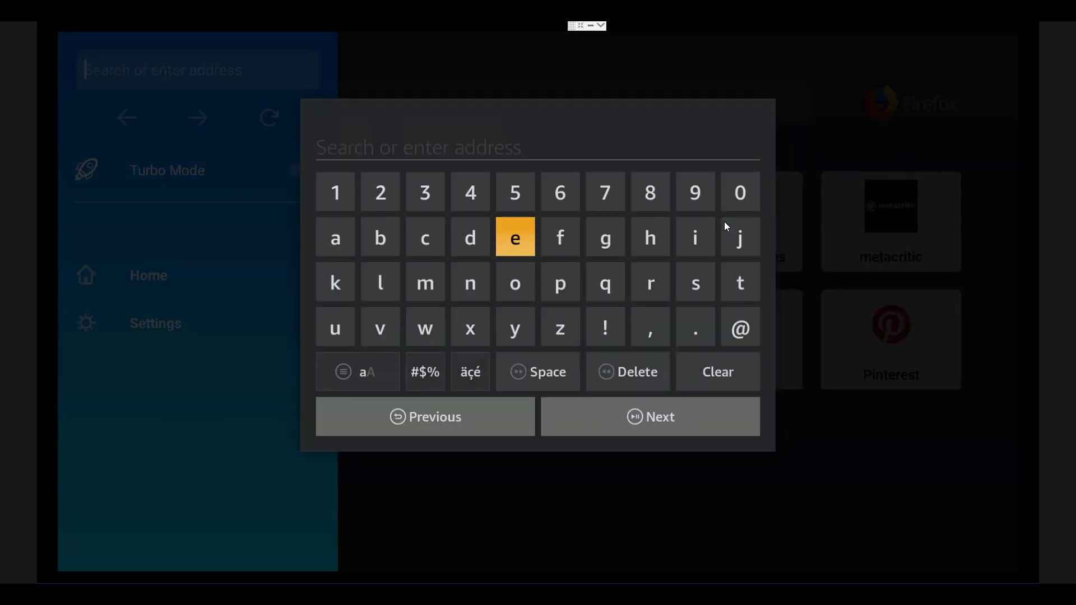
pyautogui.press('Right')
pyautogui.press('Return')
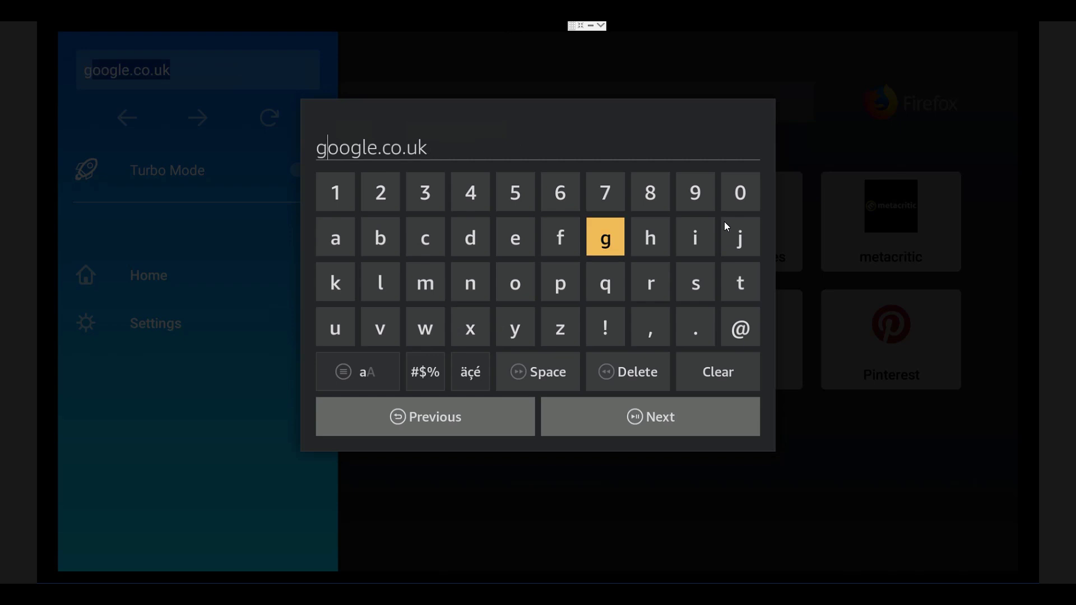
# Move across the on-screen keyboard to the option confirming google.co.uk.
pyautogui.press('Right')
pyautogui.press('Down')
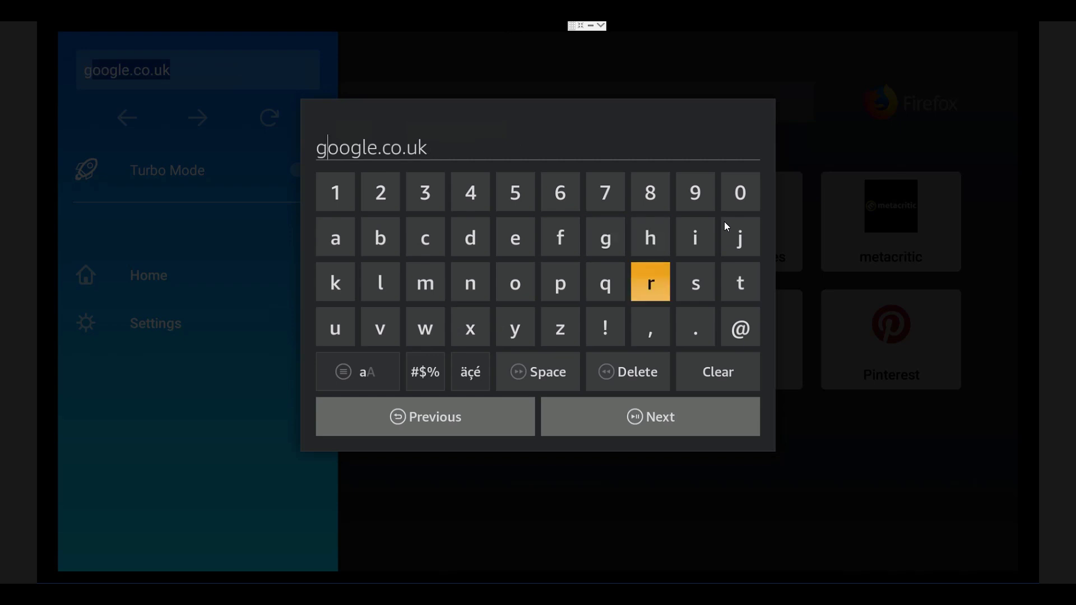
pyautogui.press('Left')
pyautogui.press('Left')
pyautogui.press('Left')
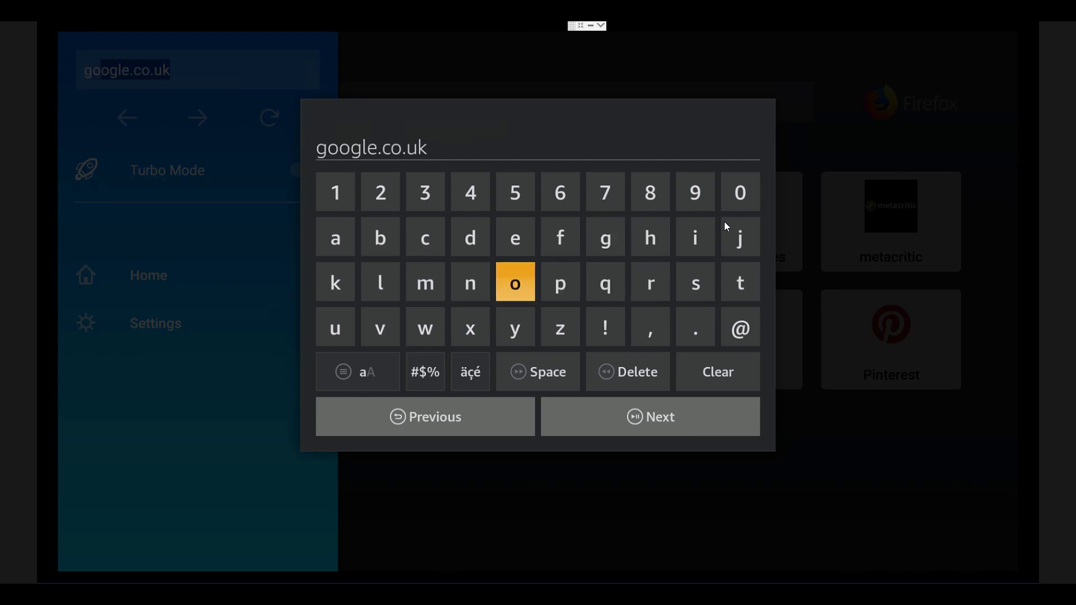
pyautogui.press('Right')
pyautogui.press('Right')
pyautogui.press('Up')
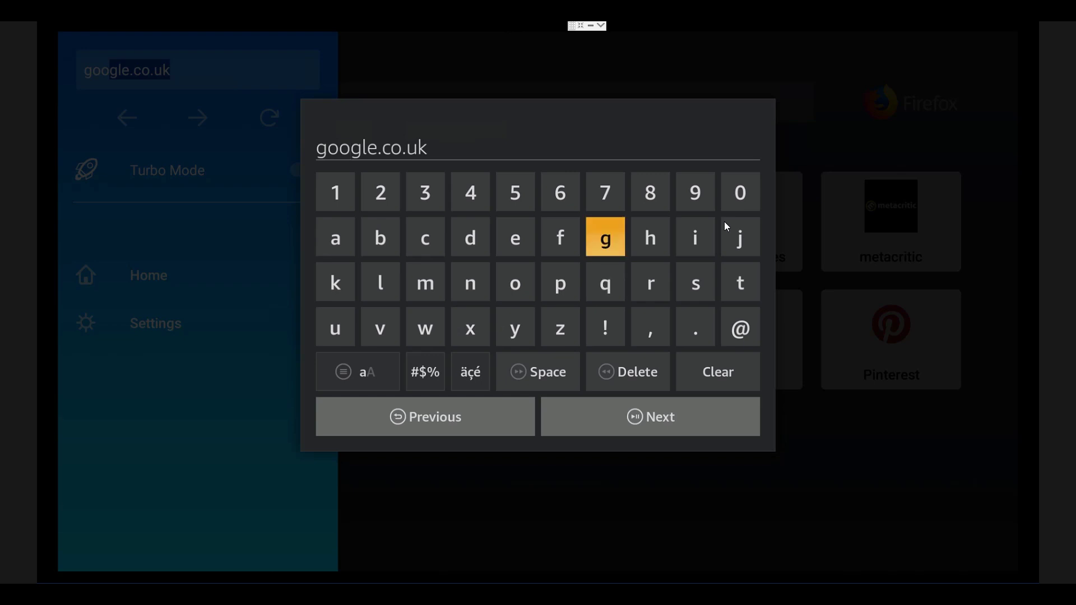
pyautogui.press('Right')
pyautogui.press('Down')
pyautogui.press('Left')
pyautogui.press('Left')
pyautogui.press('Left')
pyautogui.press('Left')
pyautogui.press('Left')
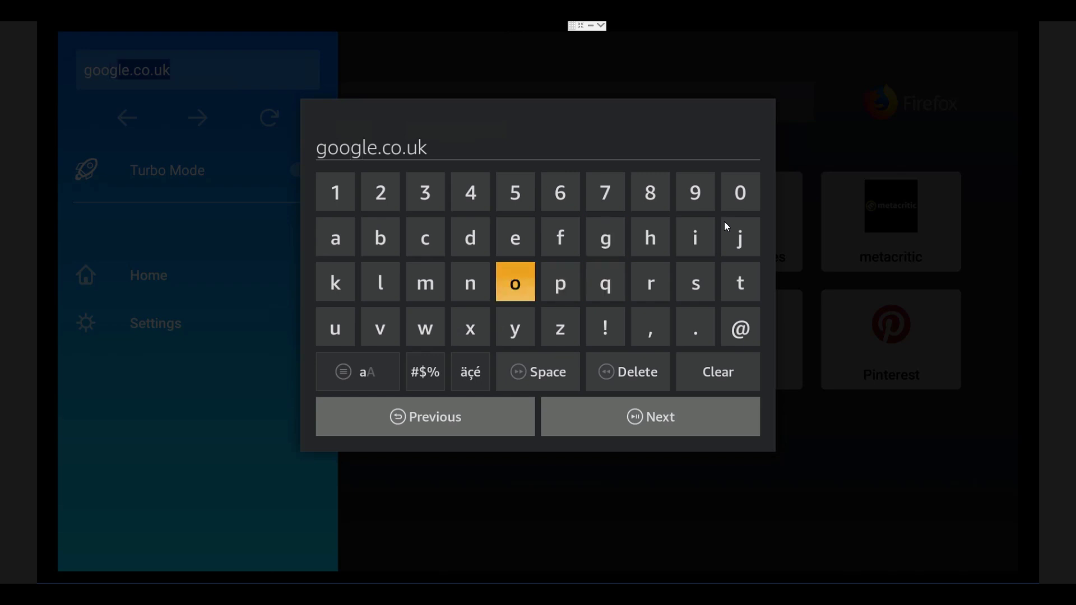
pyautogui.press('Up')
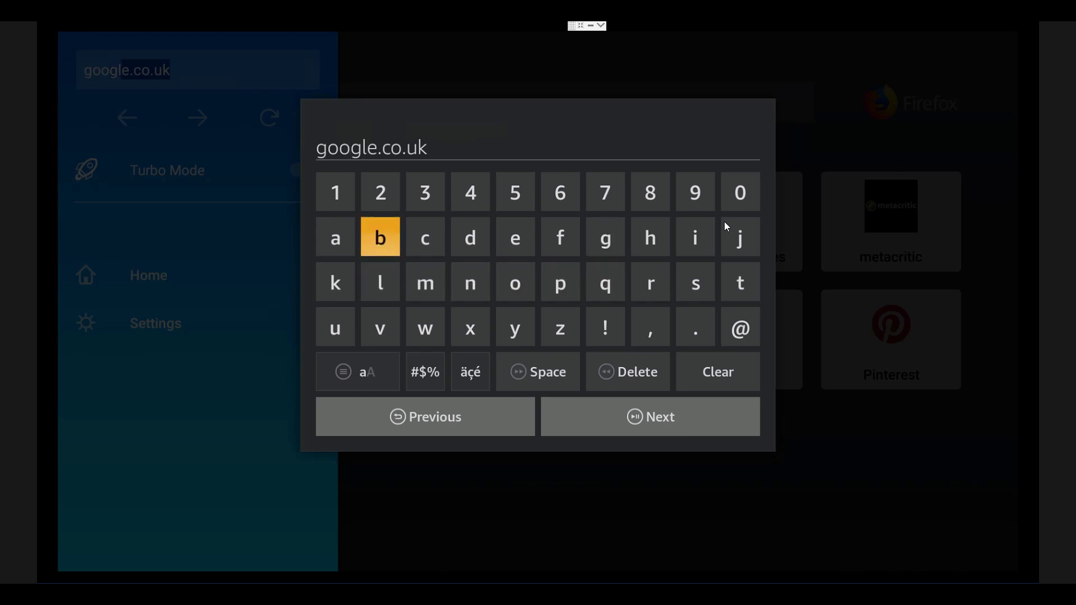
pyautogui.press('Right')
pyautogui.press('Right')
pyautogui.press('Right')
pyautogui.press('Right')
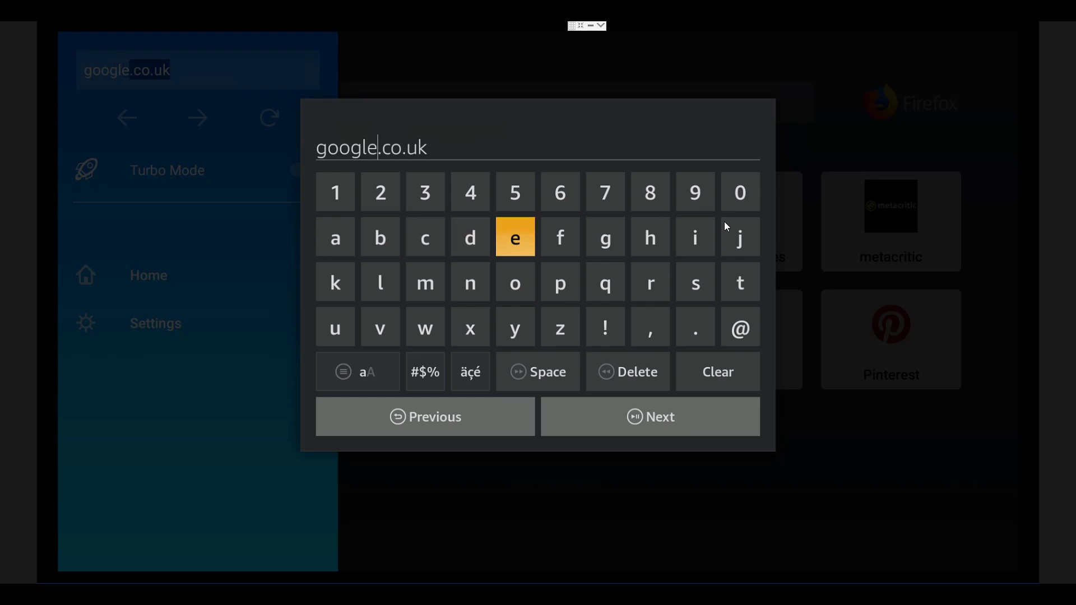
pyautogui.press('Down')
pyautogui.press('Down')
pyautogui.press('Down')
pyautogui.press('Down')
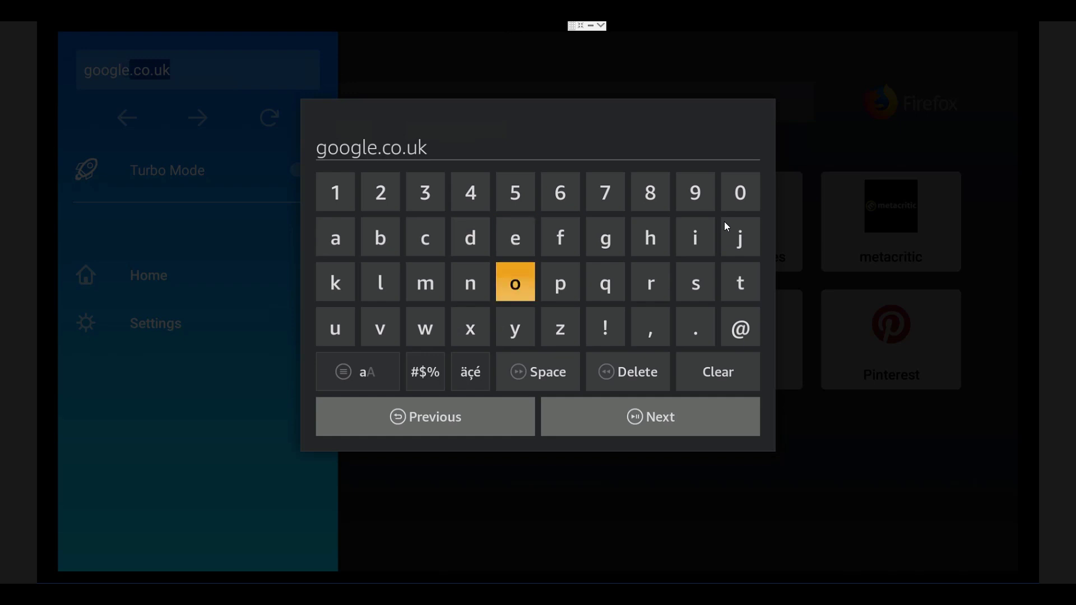
pyautogui.press('Right')
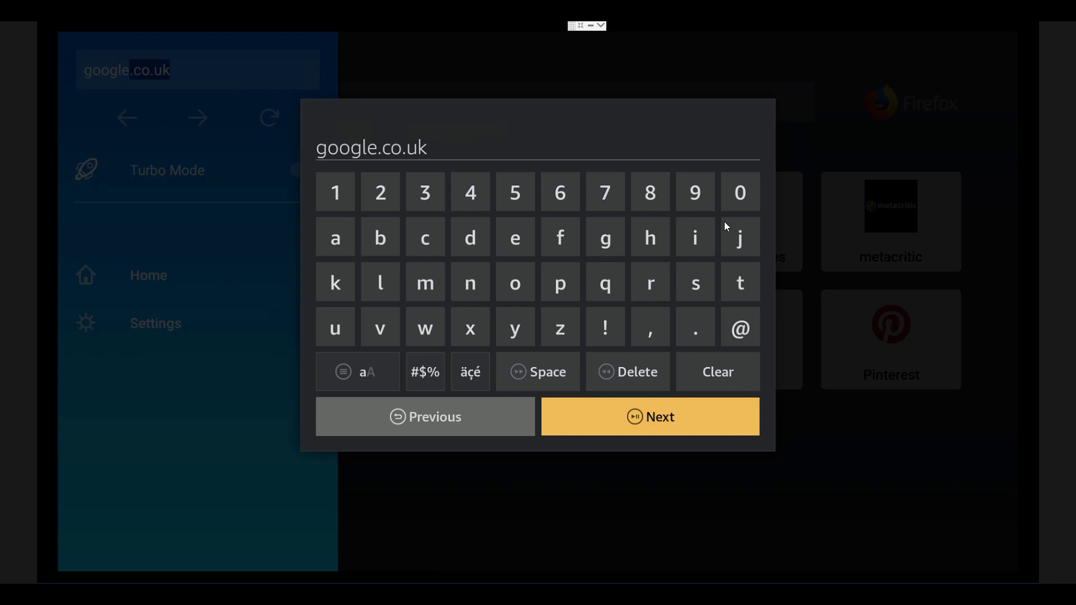
# Load google.co.uk and scroll past Google's privacy reminder.
pyautogui.press('Return')
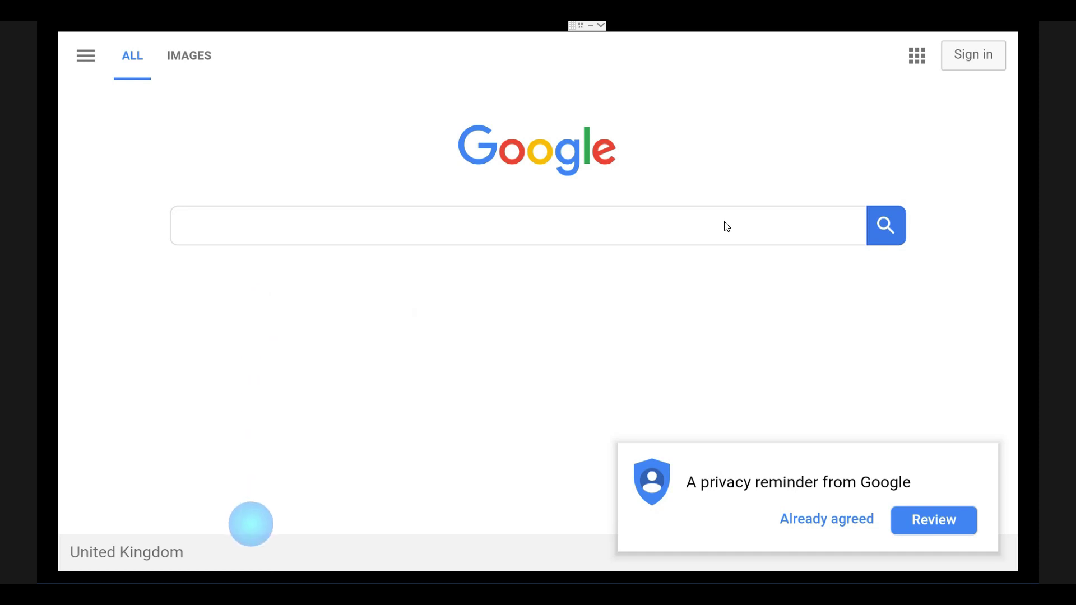
pyautogui.scroll(-2, 727, 226)
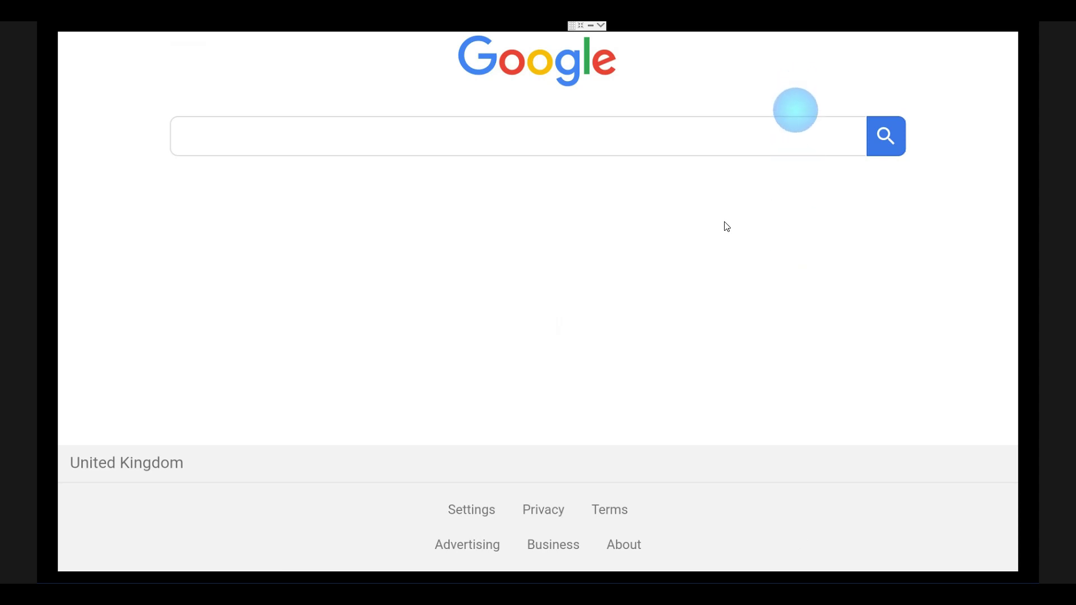
# Bring up the keyboard for Google's search box and enter 'ko'.
pyautogui.press('Return')
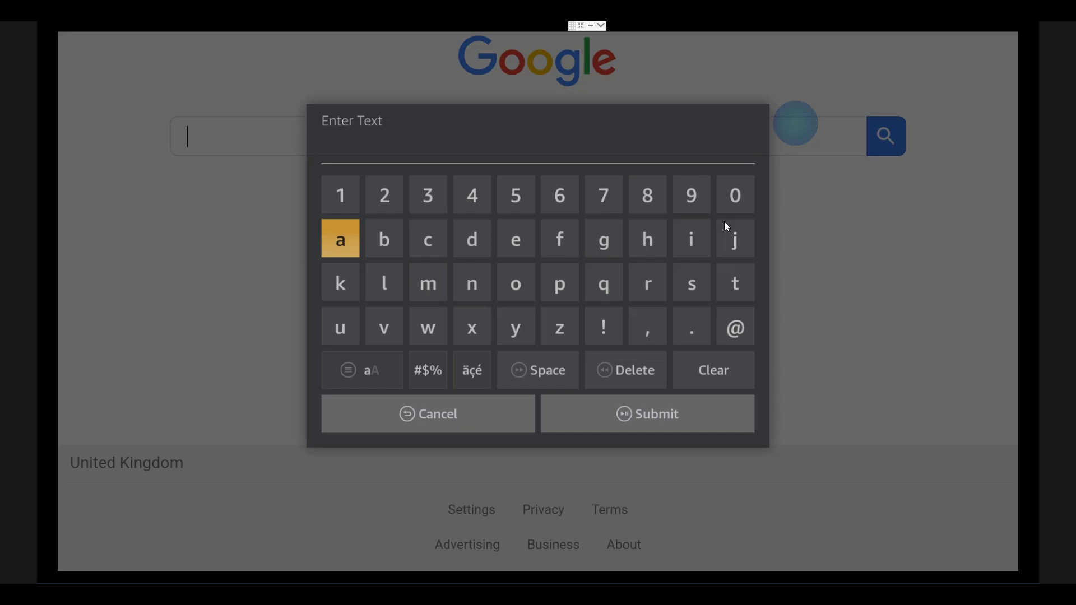
pyautogui.press('Right')
pyautogui.press('Right')
pyautogui.press('Right')
pyautogui.press('Right')
pyautogui.press('Right')
pyautogui.press('Right')
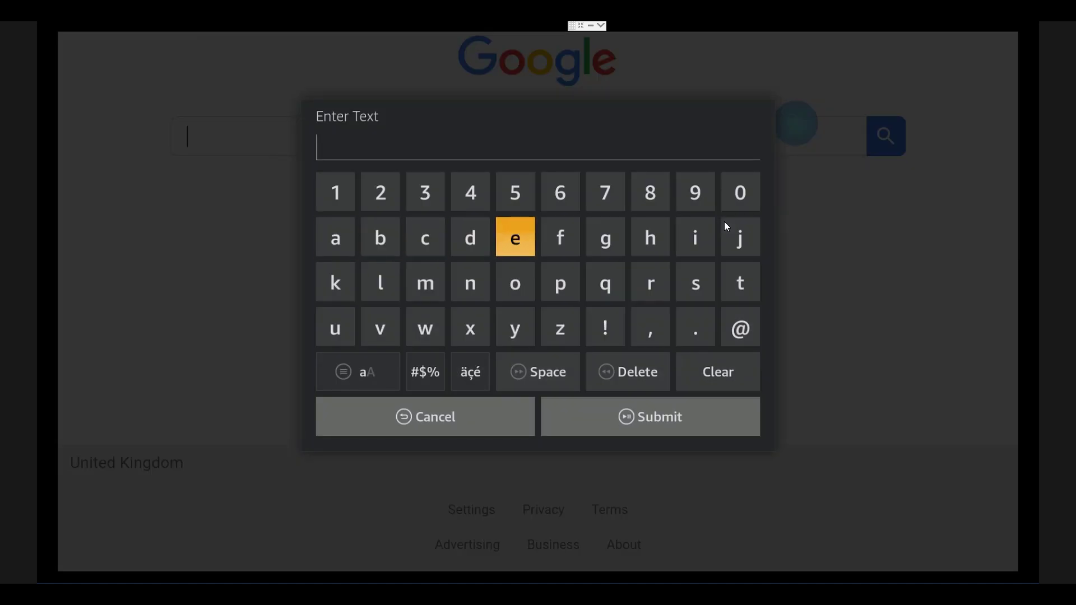
pyautogui.press('Down')
pyautogui.press('Left')
pyautogui.press('Left')
pyautogui.press('Left')
pyautogui.press('Left')
pyautogui.press('Left')
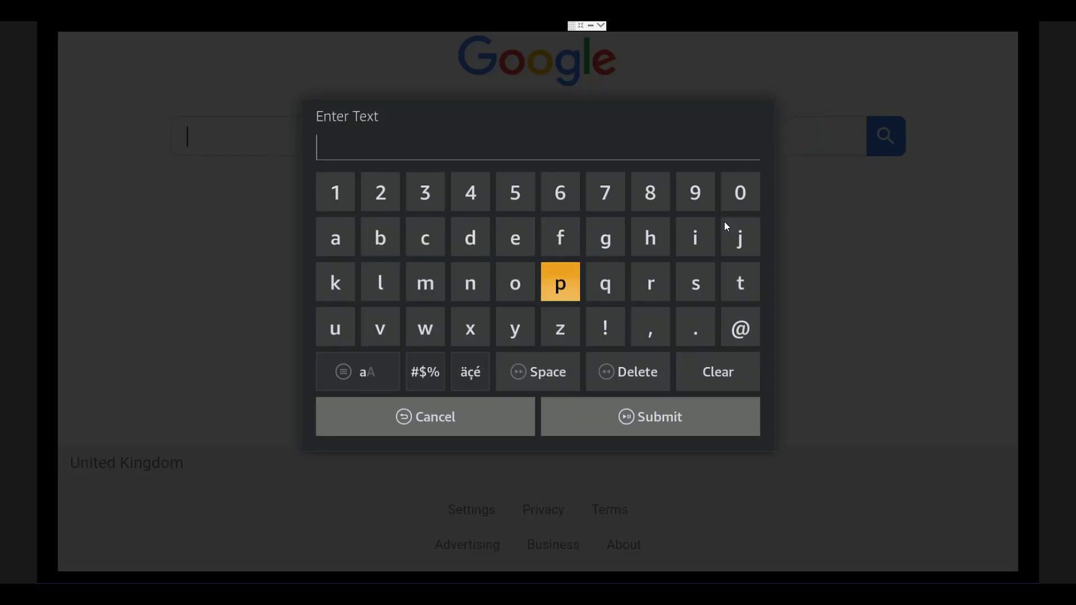
pyautogui.press('Left')
pyautogui.press('Return')
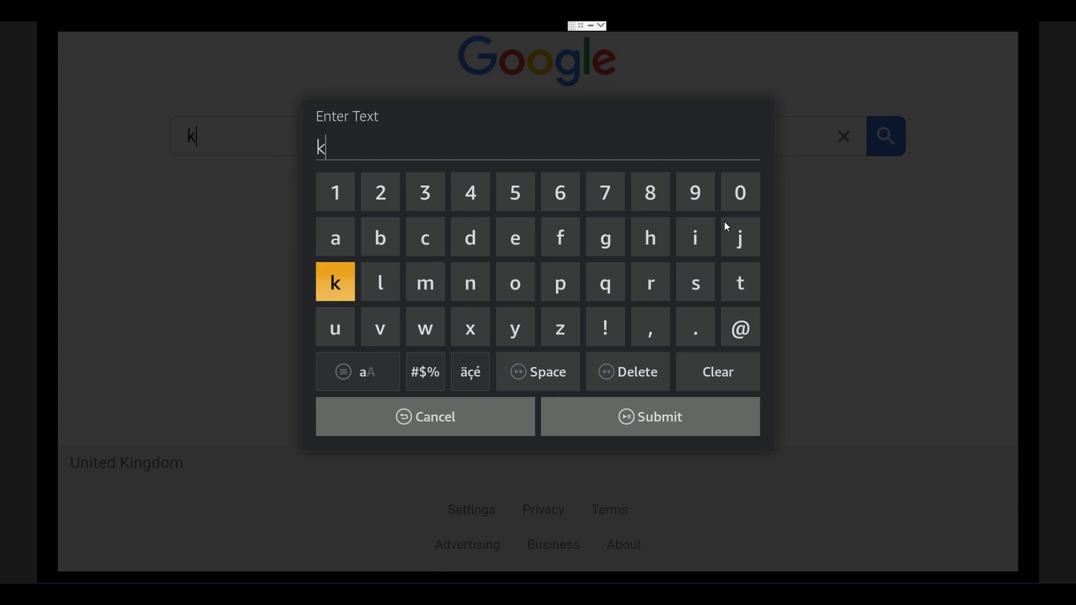
pyautogui.press('Up')
pyautogui.press('Right')
pyautogui.press('Down')
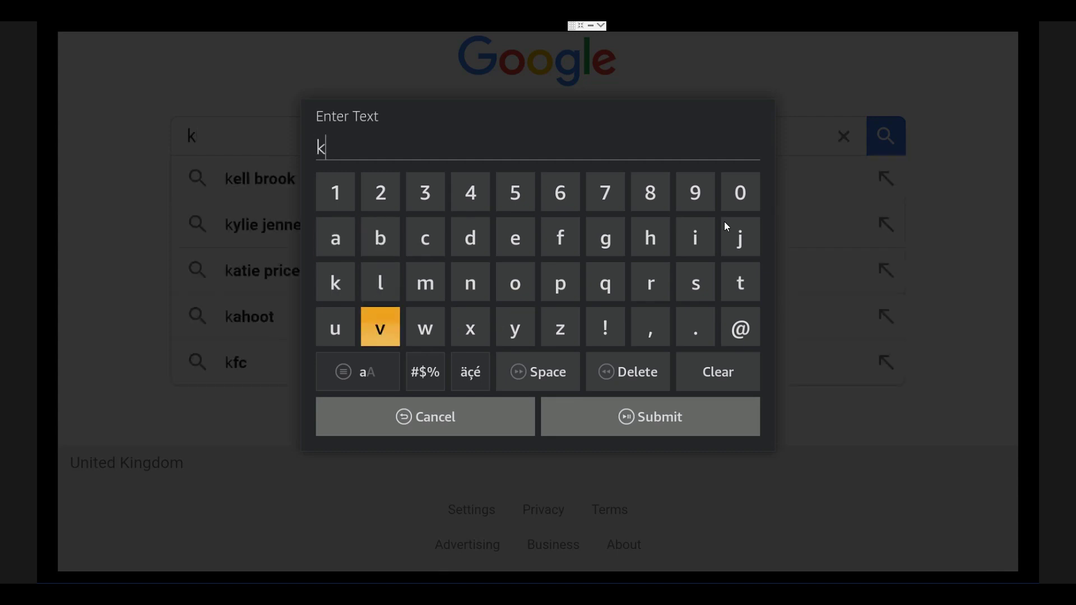
pyautogui.press('Right')
pyautogui.press('Right')
pyautogui.press('Right')
pyautogui.press('Up')
pyautogui.press('Return')
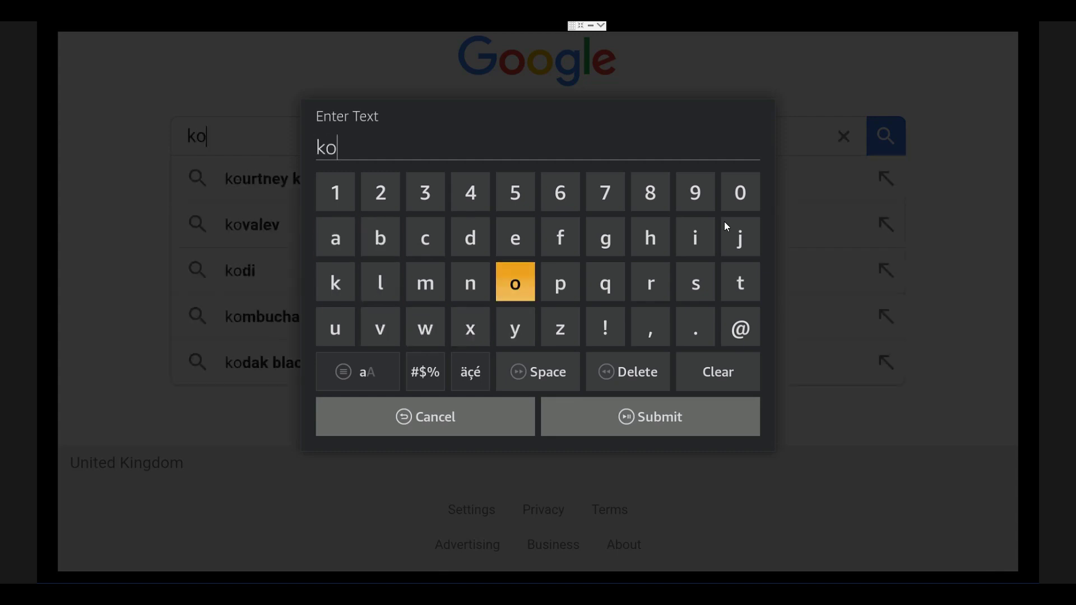
# Finish typing 'kodi', submit it, and focus the search button.
pyautogui.press('Up')
pyautogui.press('Left')
pyautogui.press('Return')
pyautogui.press('Right')
pyautogui.press('Right')
pyautogui.press('Right')
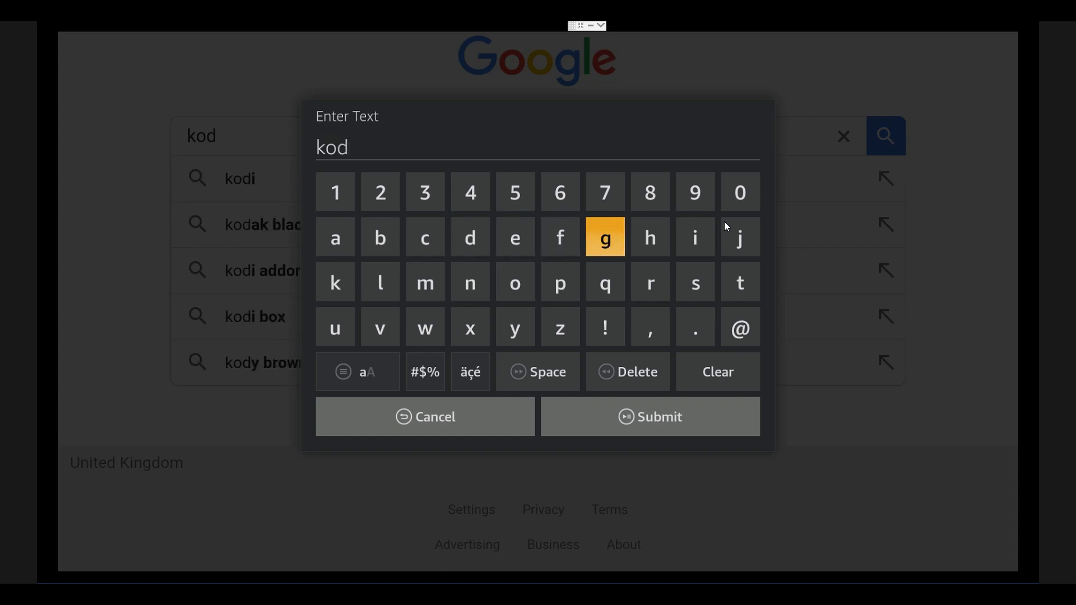
pyautogui.press('Right')
pyautogui.press('Right')
pyautogui.press('Down')
pyautogui.press('Down')
pyautogui.press('Down')
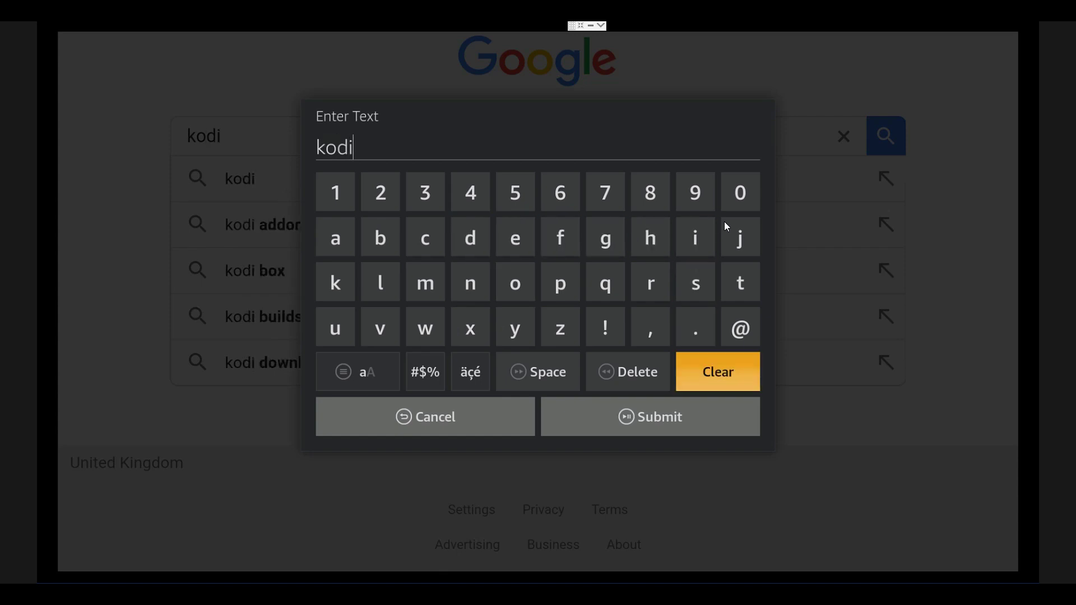
pyautogui.press('Down')
pyautogui.press('Return')
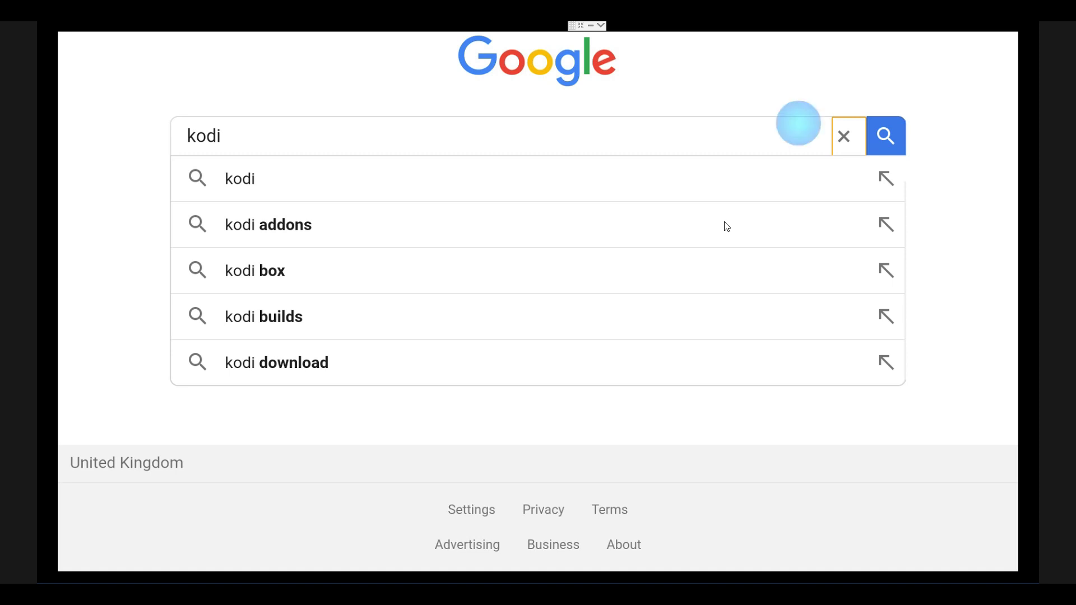
pyautogui.press('Right')
pyautogui.press('Right')
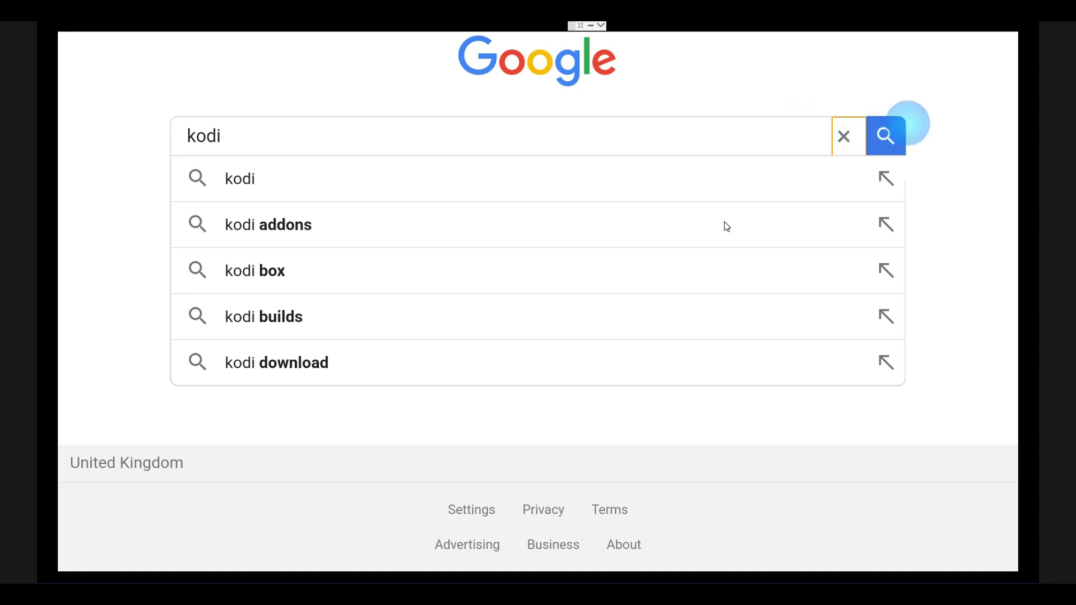
# Search Google for kodi and move focus through the results to the kodi.tv link.
pyautogui.press('Return')
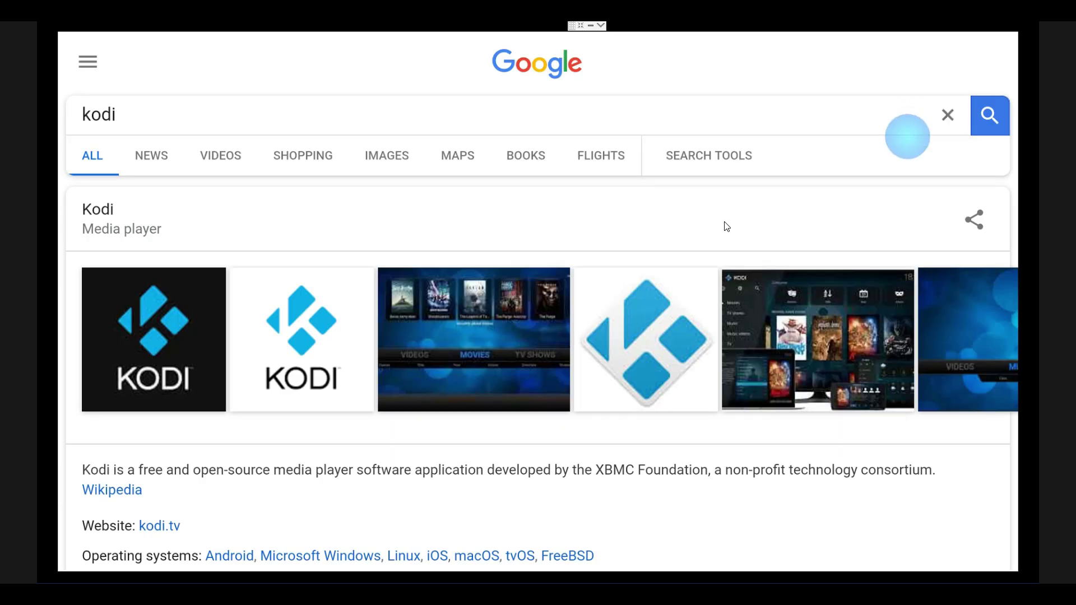
pyautogui.press('Down')
pyautogui.press('Down')
pyautogui.press('Down')
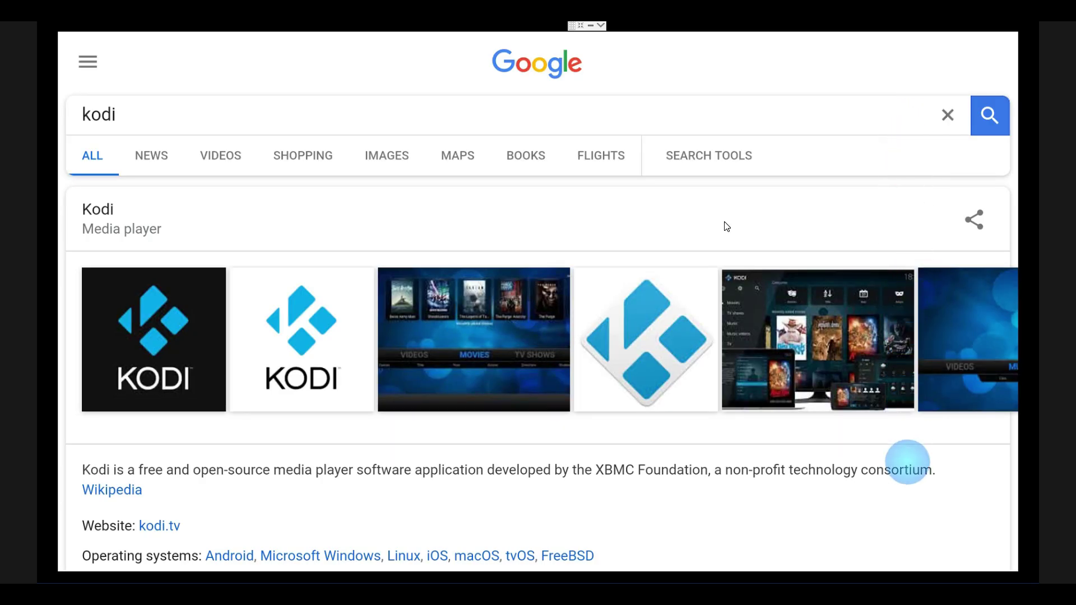
pyautogui.press('Down')
pyautogui.press('Down')
pyautogui.press('Down')
pyautogui.press('Down')
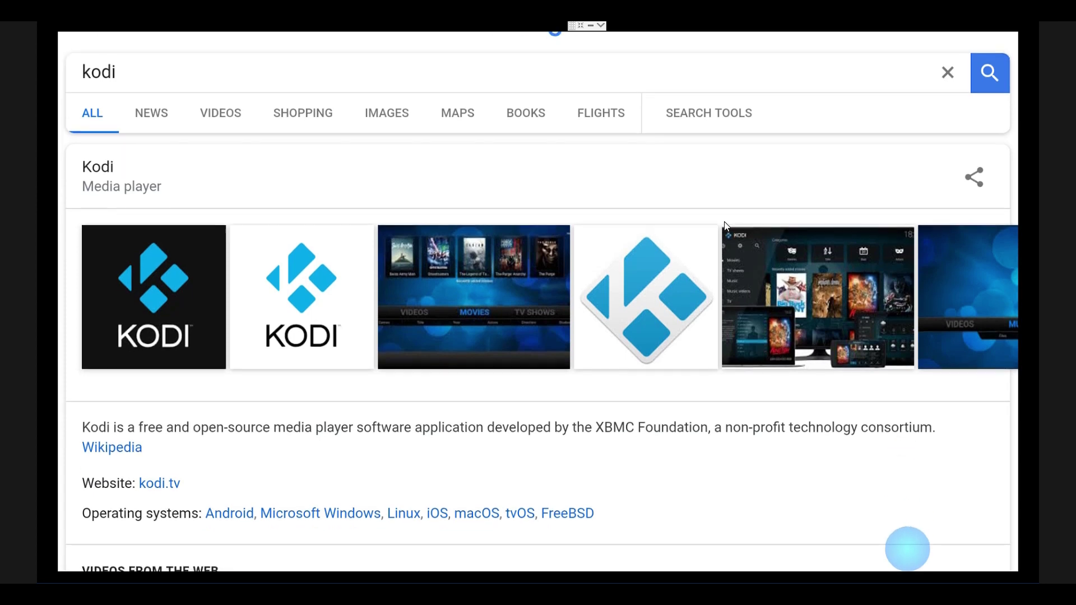
pyautogui.press('Down')
pyautogui.press('Down')
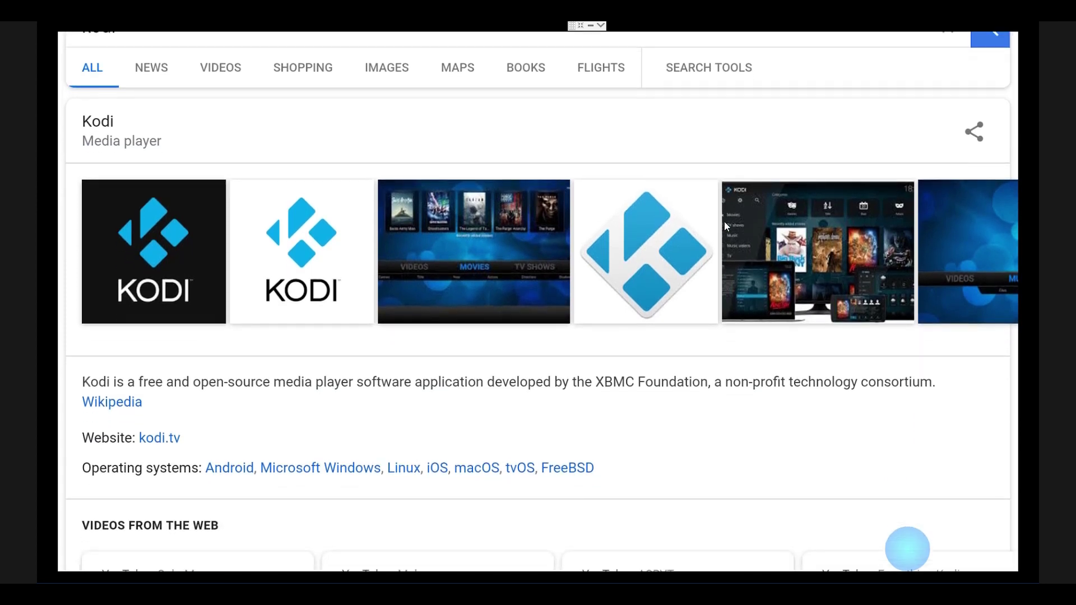
pyautogui.press('Left')
pyautogui.press('Left')
pyautogui.press('Left')
pyautogui.press('Left')
pyautogui.press('Left')
pyautogui.press('Left')
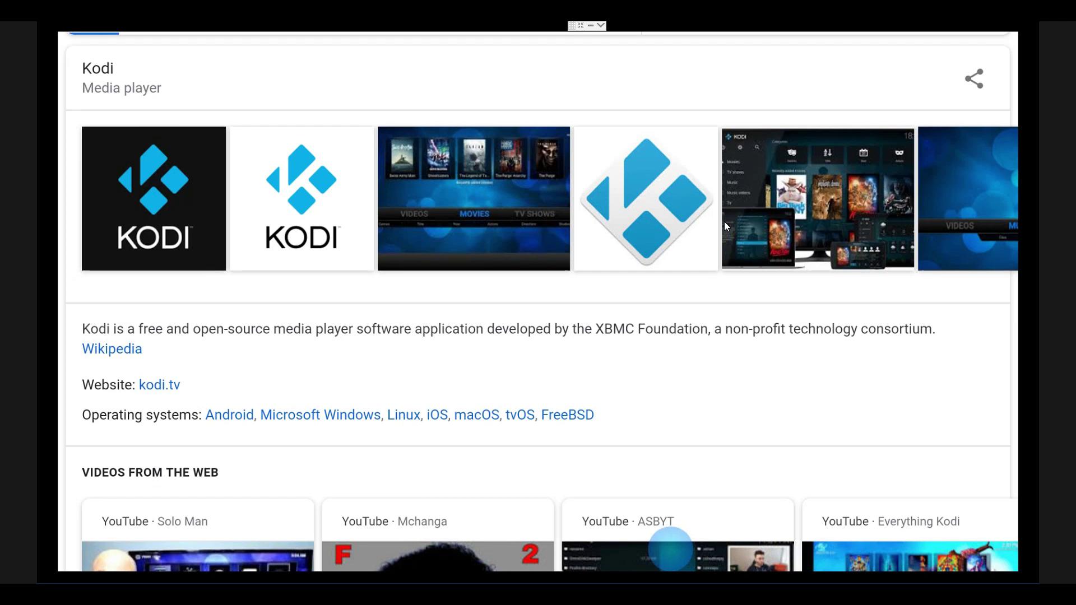
pyautogui.press('Left')
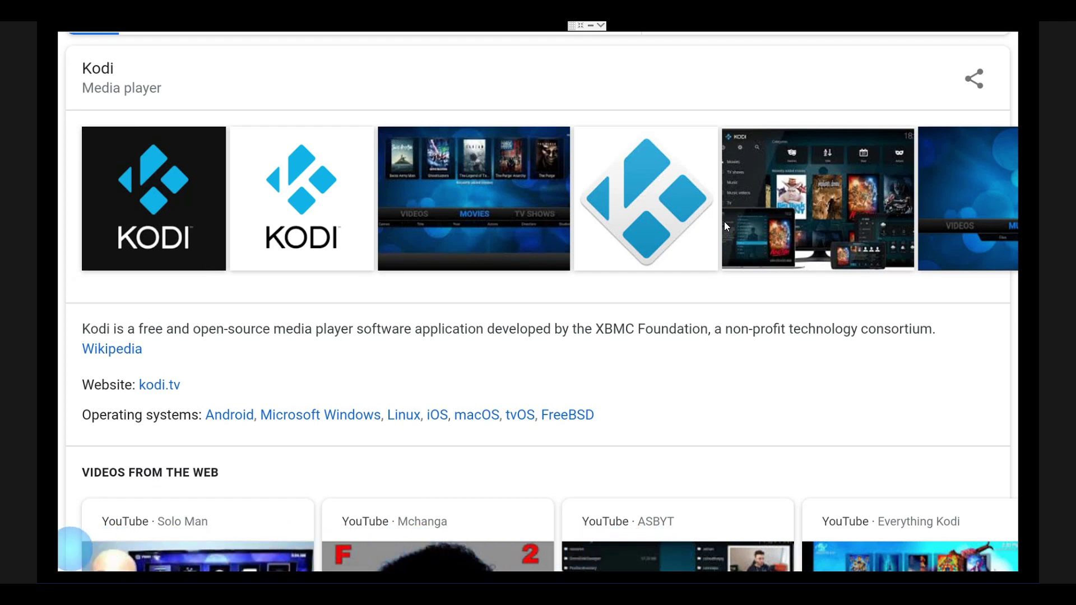
pyautogui.press('Up')
pyautogui.press('Up')
pyautogui.press('Up')
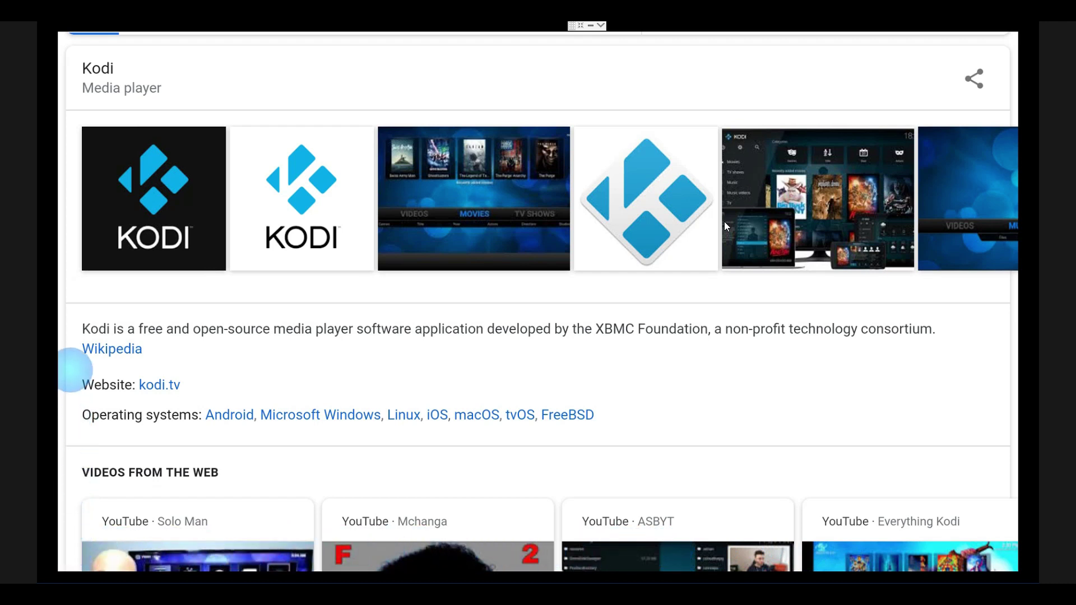
pyautogui.press('Right')
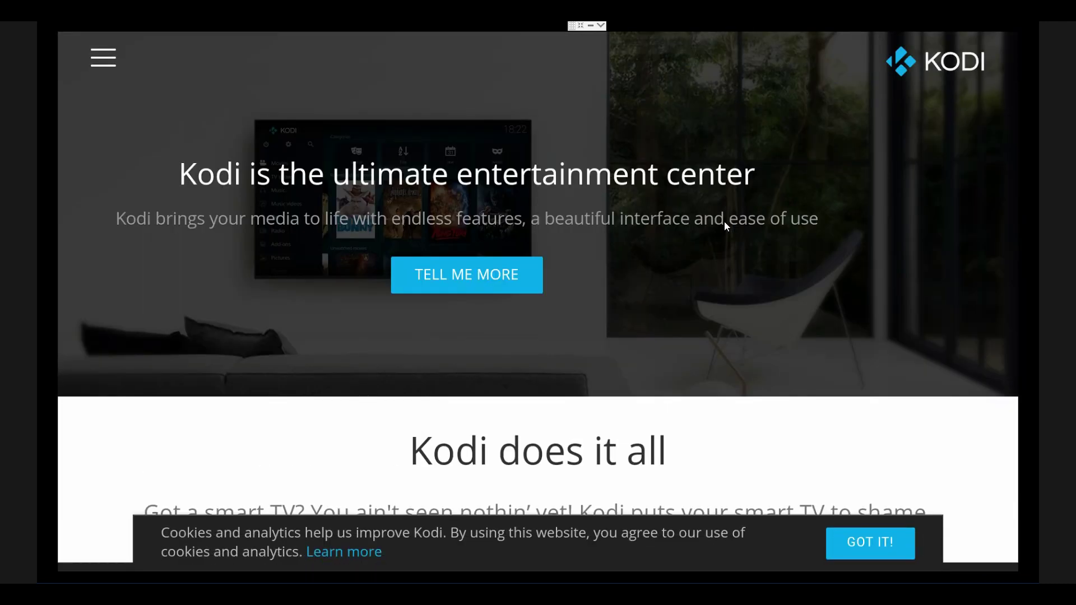
# Scroll down the kodi.tv home page and accept the cookie notice with GOT IT!
pyautogui.press('Down')
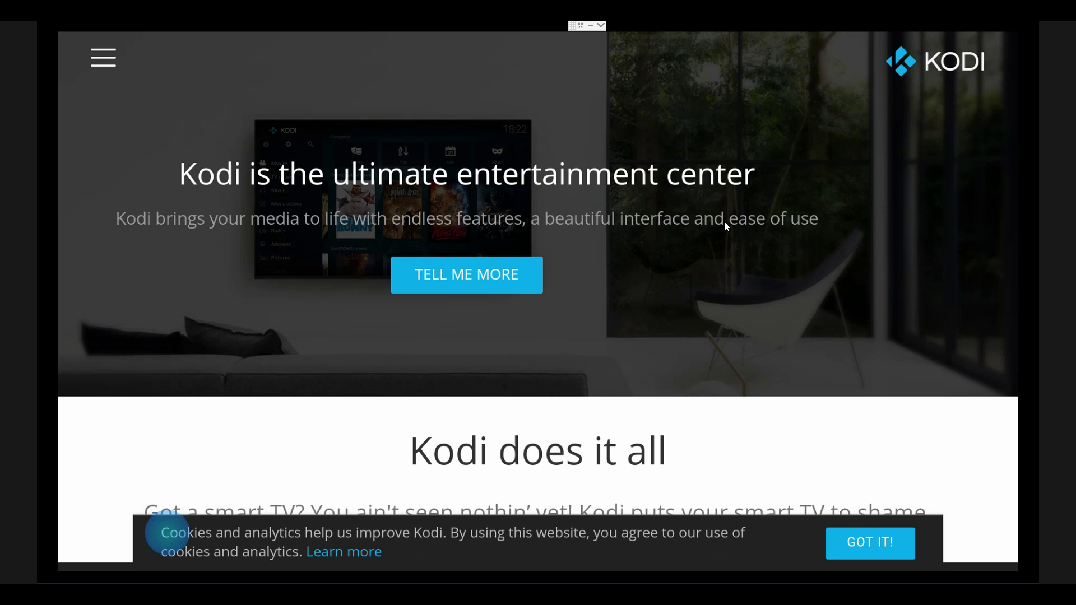
pyautogui.press('Down')
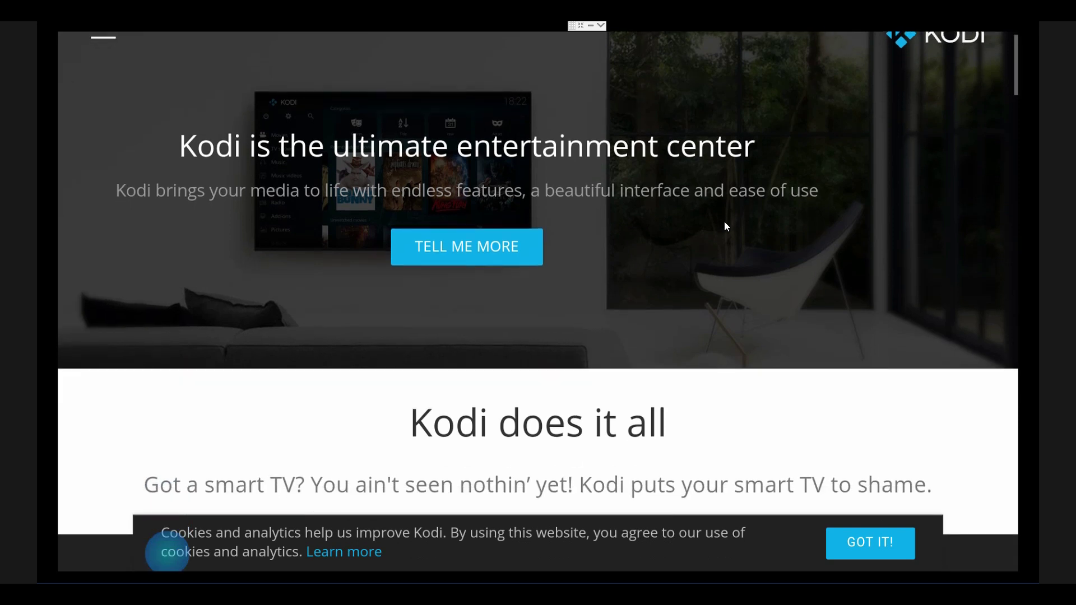
pyautogui.press('Down')
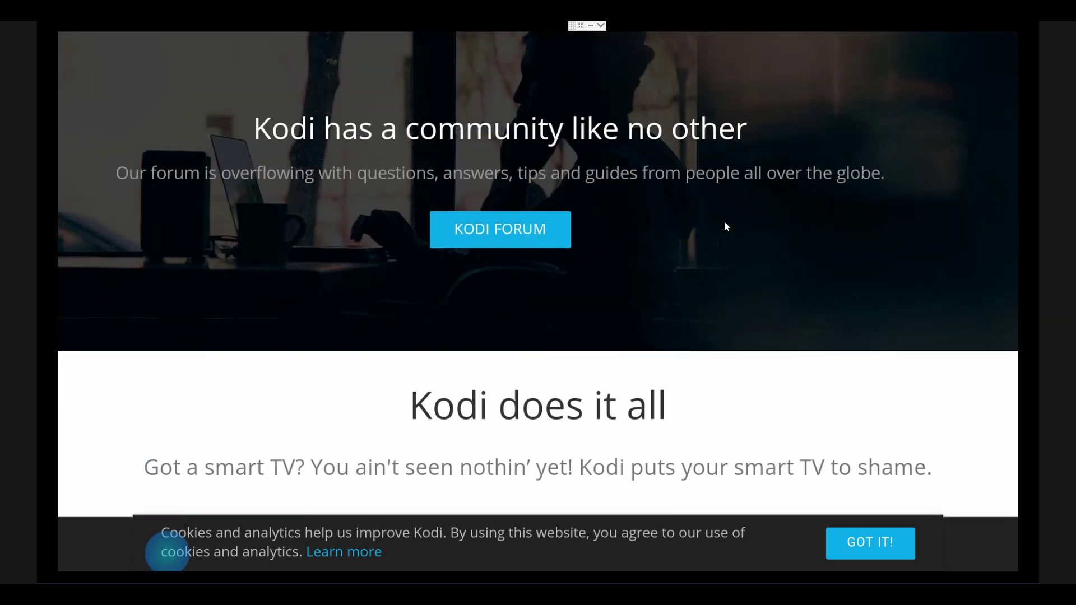
pyautogui.scroll(-1, 727, 226)
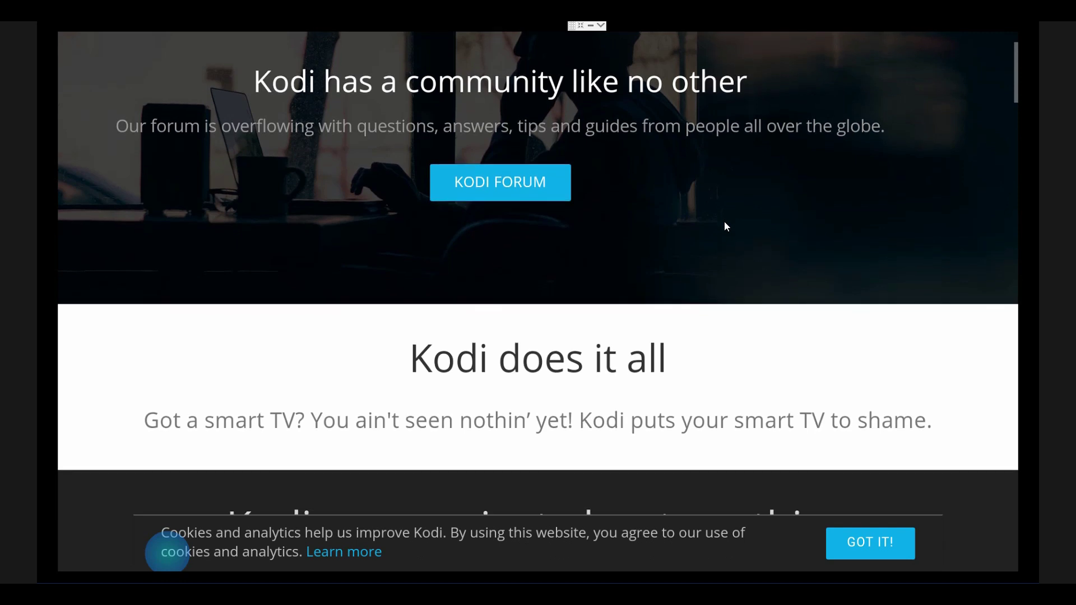
pyautogui.scroll(-1, 727, 227)
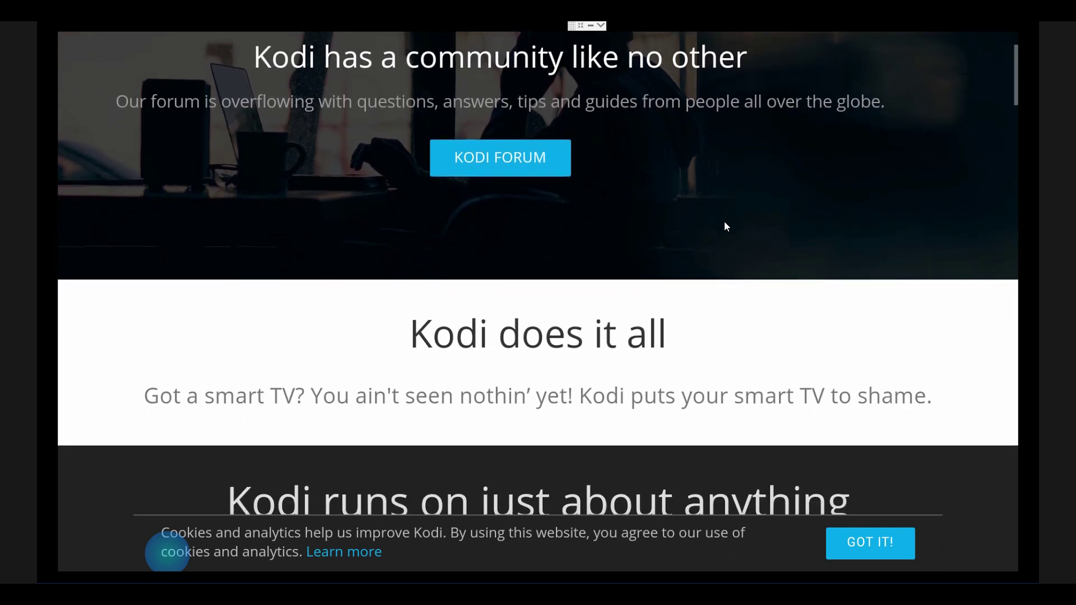
pyautogui.scroll(-1, 727, 226)
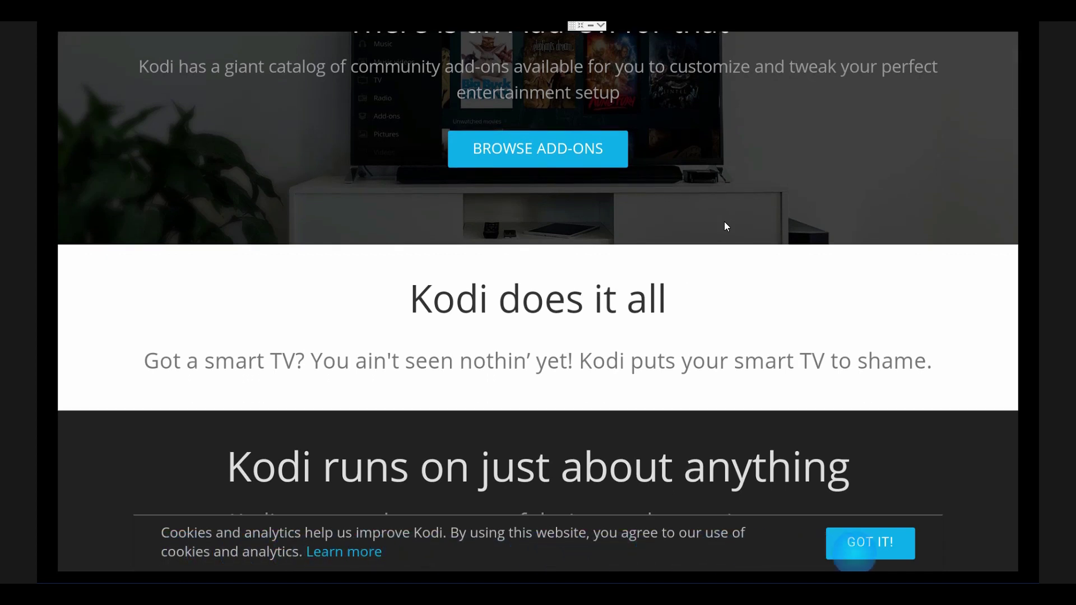
pyautogui.click(860, 552)
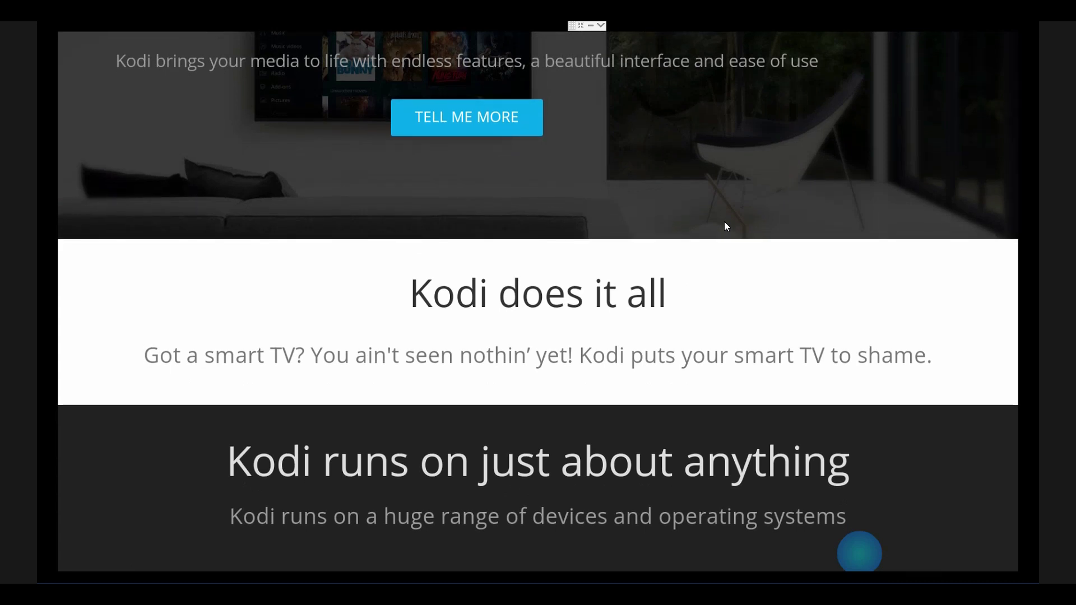
# Scroll down to the Windows, OSX/iOS and Android platform icons.
pyautogui.scroll(-1, 726, 226)
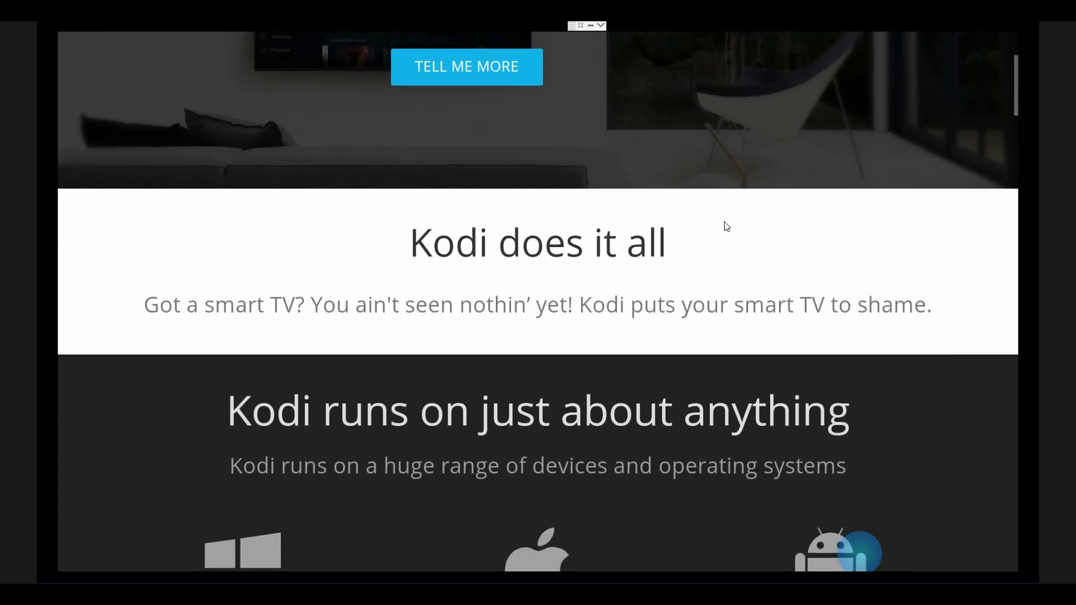
pyautogui.scroll(-1, 727, 226)
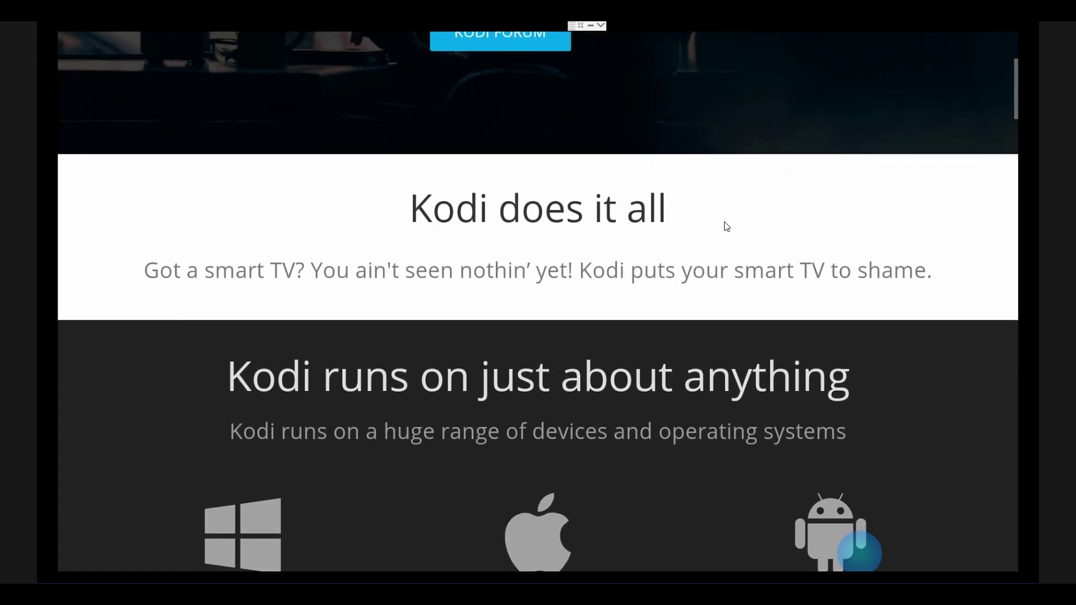
pyautogui.scroll(-1, 727, 225)
pyautogui.scroll(-1, 727, 226)
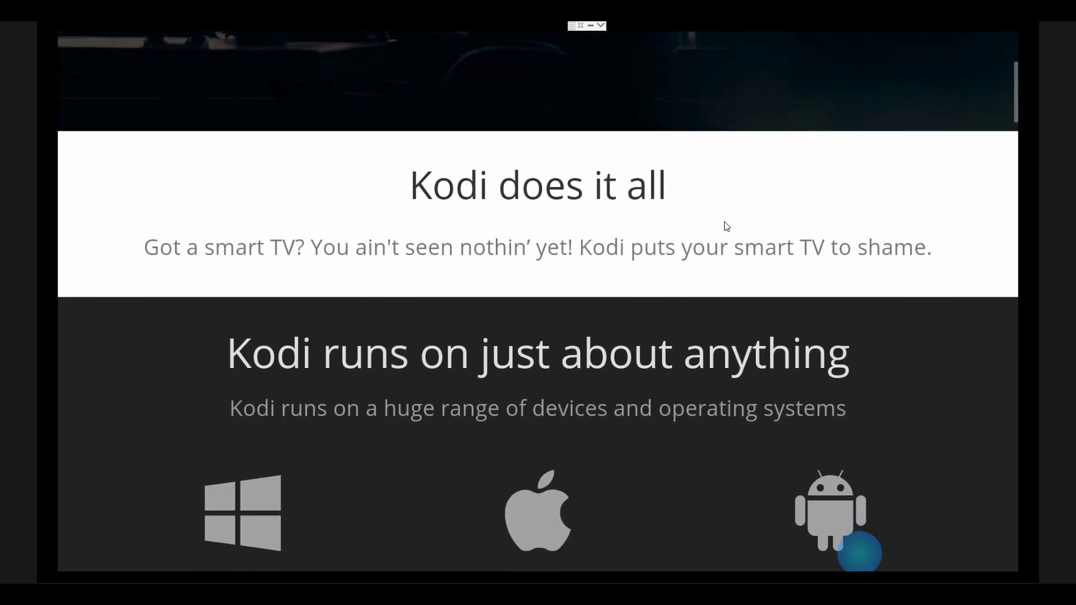
pyautogui.scroll(-1, 727, 226)
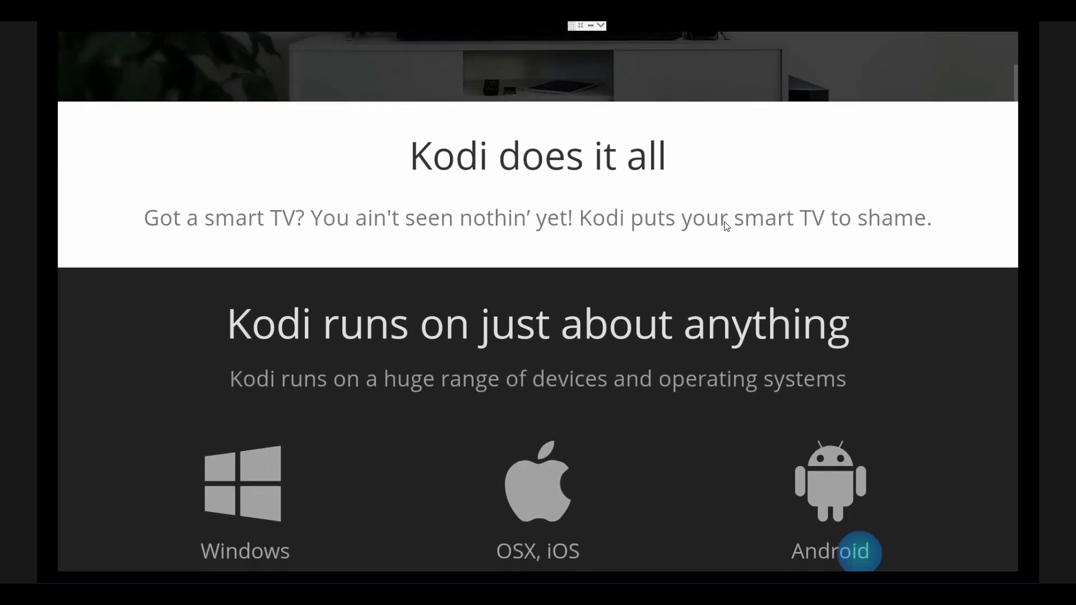
# Choose the Android icon to load Kodi's Downloads page.
pyautogui.click(859, 554)
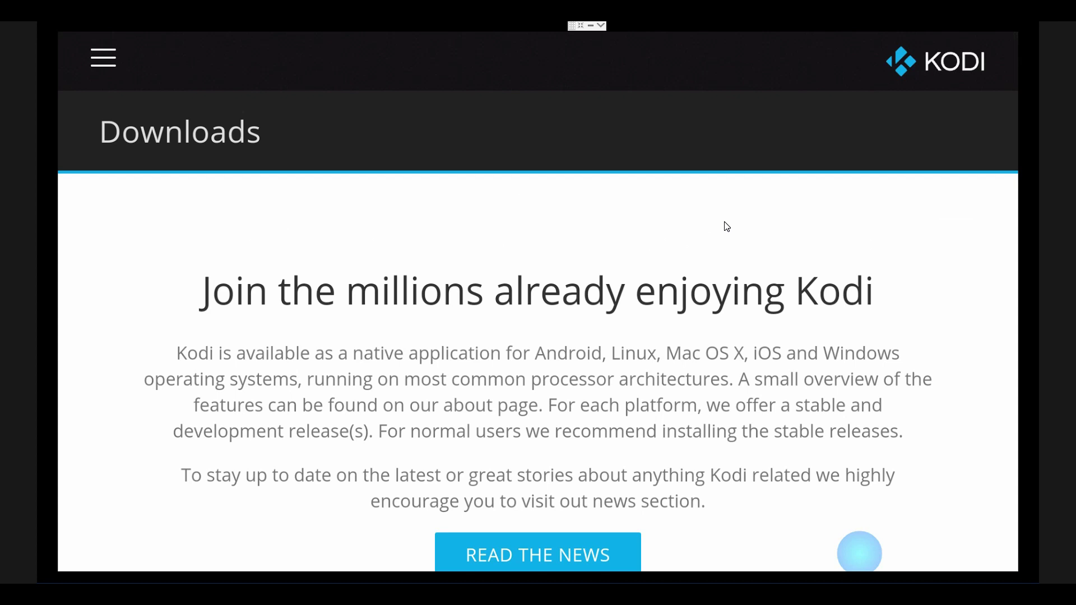